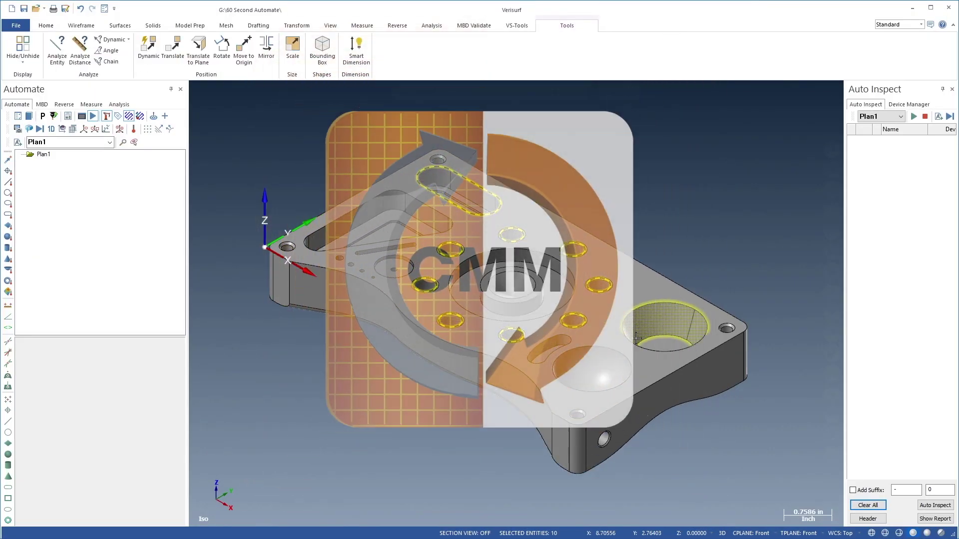
- Add the spherical pocket and the curved front side surface to the selected features and put them all into Plan1
click(590, 365)
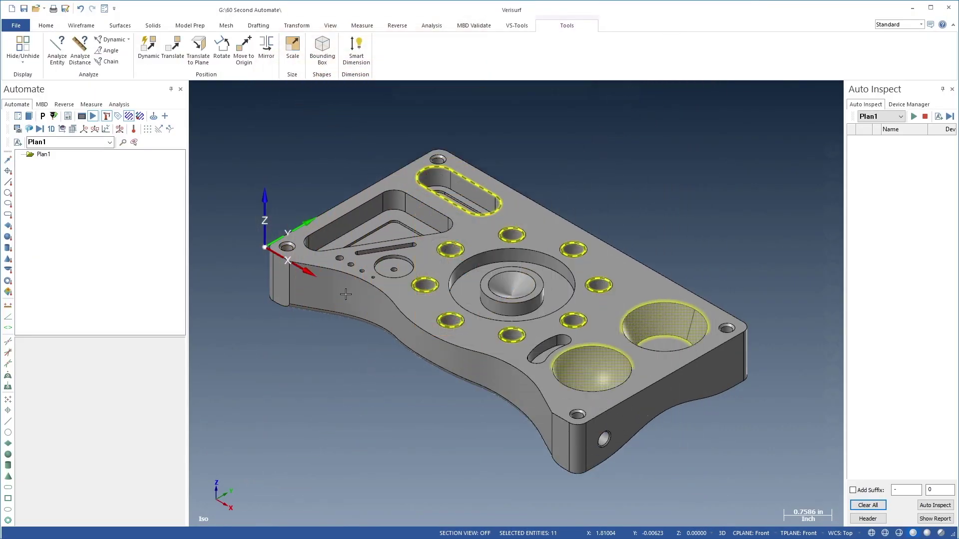
click(340, 310)
click(165, 117)
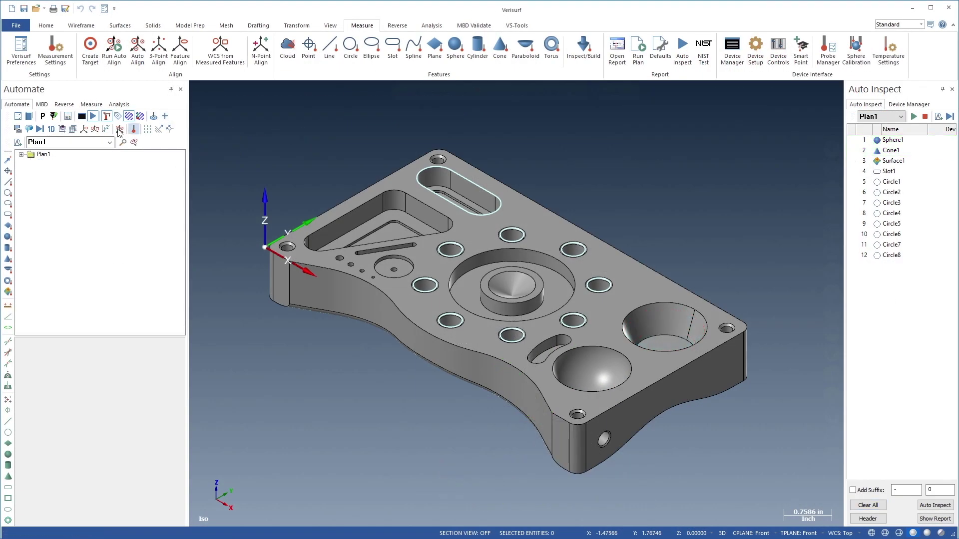
- Review the features stored in Plan1 and in the measurement database, and open the Report Manager
click(21, 155)
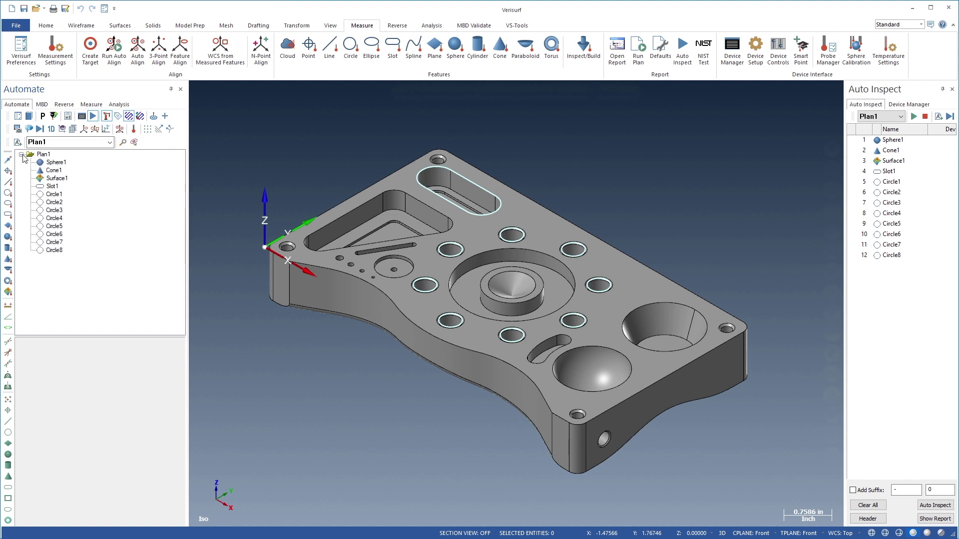
click(21, 154)
click(91, 104)
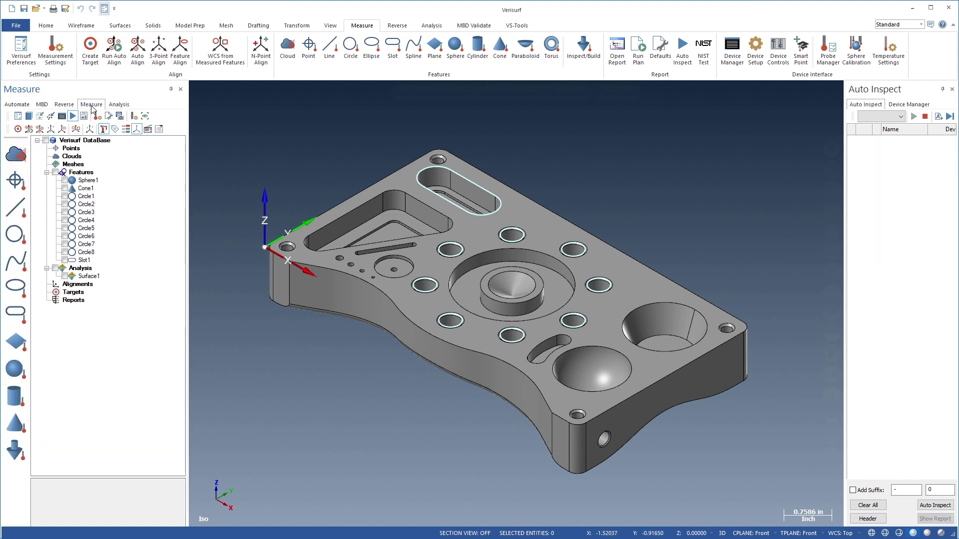
click(84, 117)
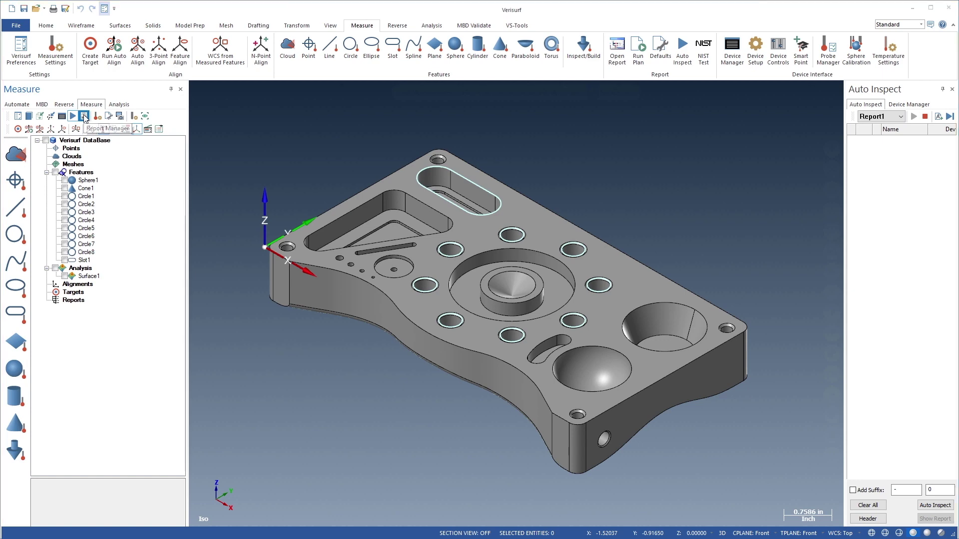
click(23, 105)
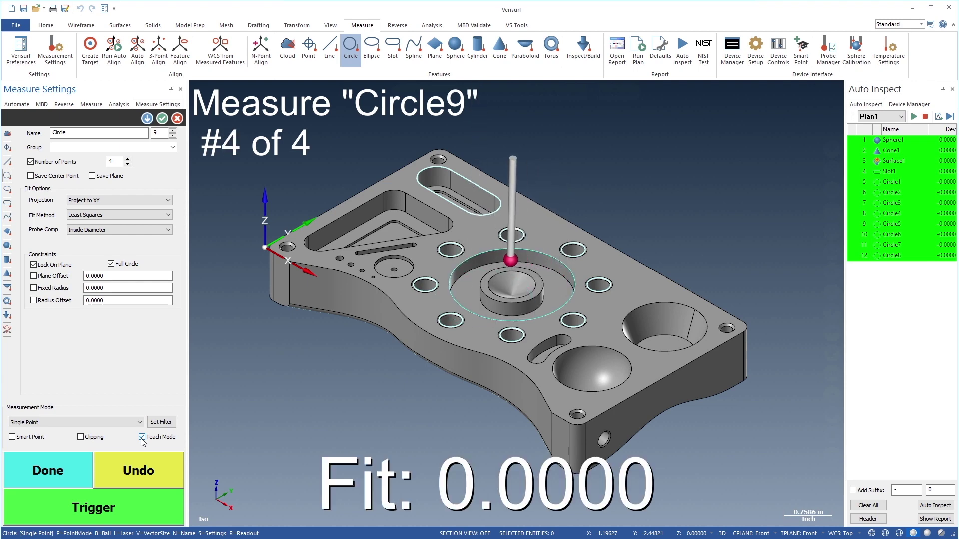
- End the measurement of the large central circle and set its fit method to Minimum Zone
key(Escape)
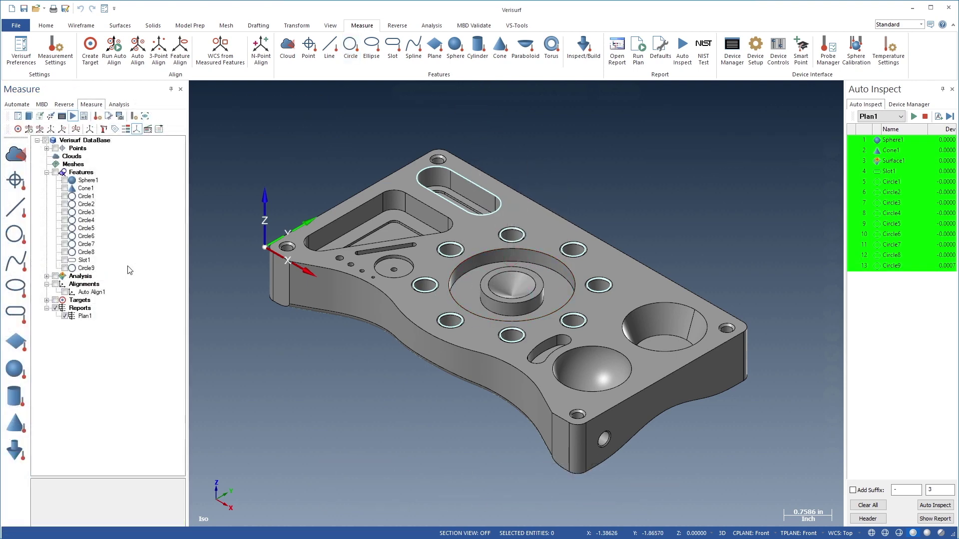
double_click(87, 268)
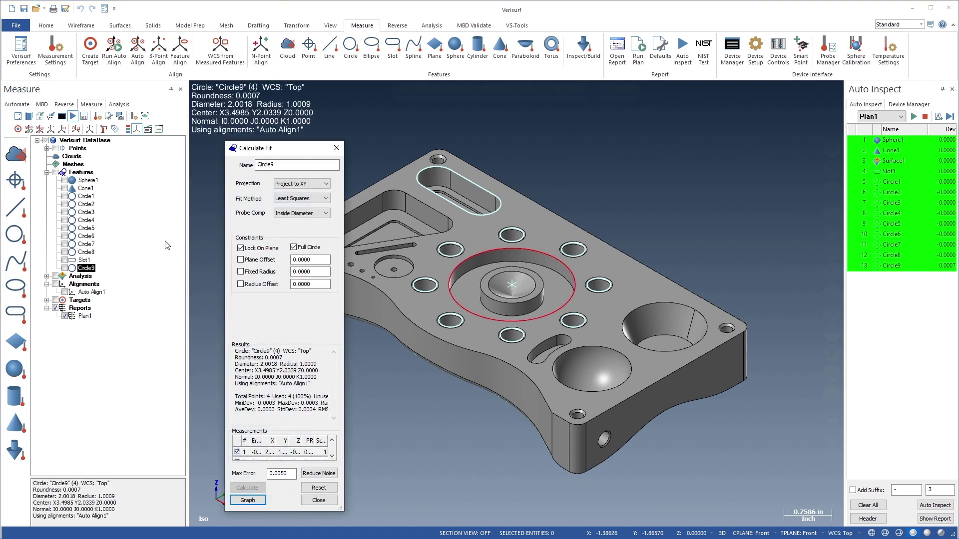
click(302, 184)
click(303, 186)
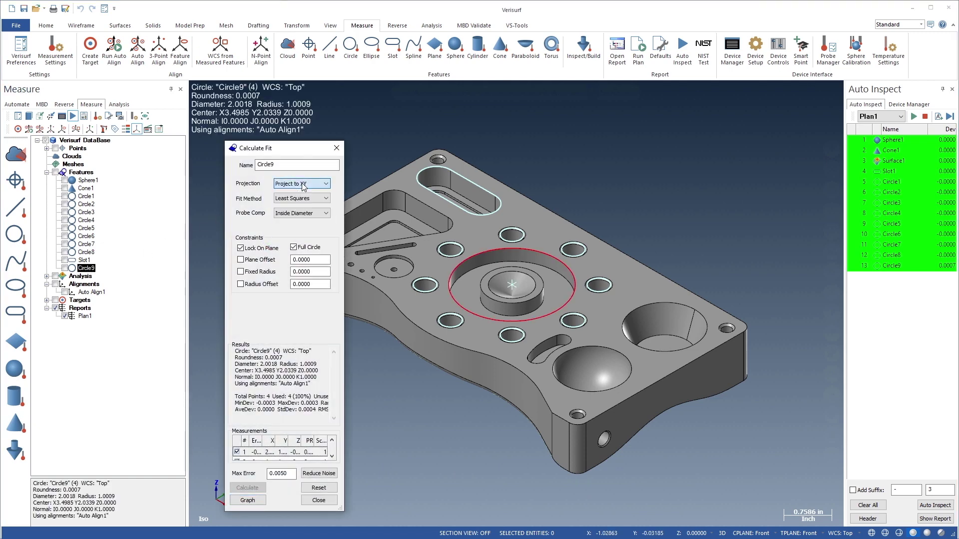
click(303, 198)
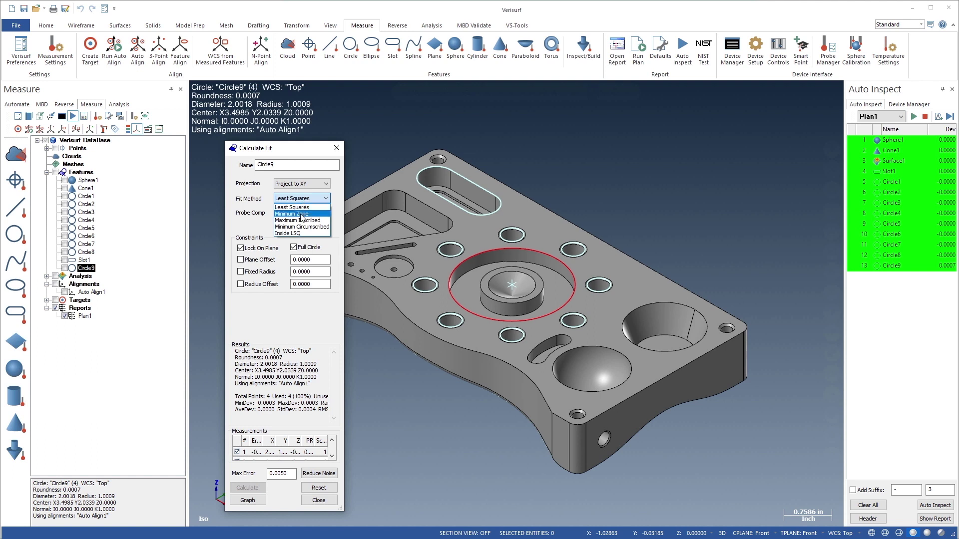
click(302, 216)
- Switch the large central circle's probe compensation to Outside Diameter and back to Inside Diameter
click(302, 214)
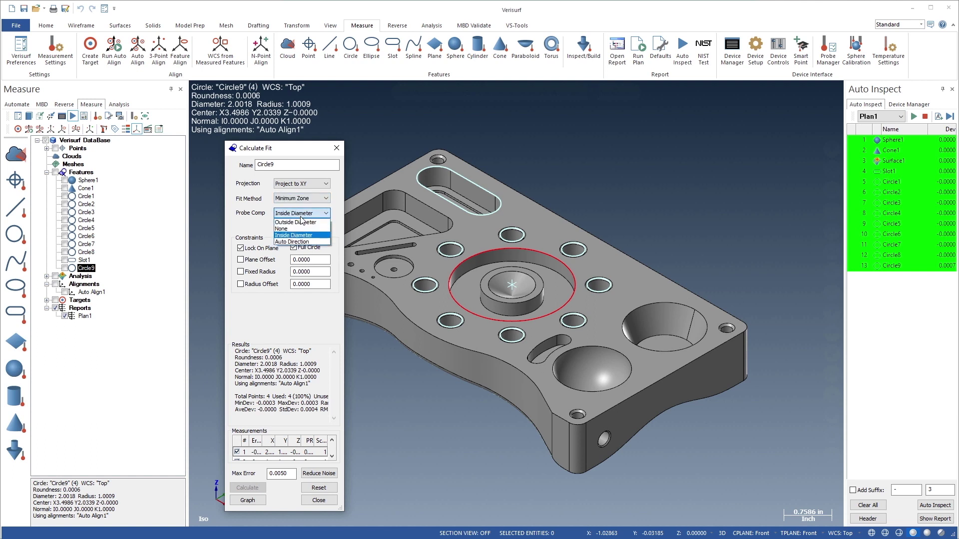
click(301, 222)
click(306, 216)
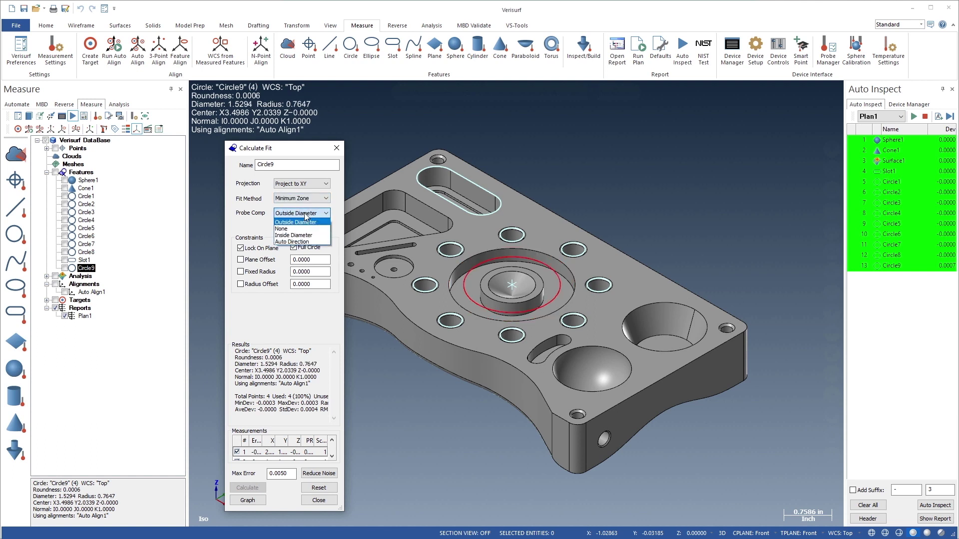
click(304, 238)
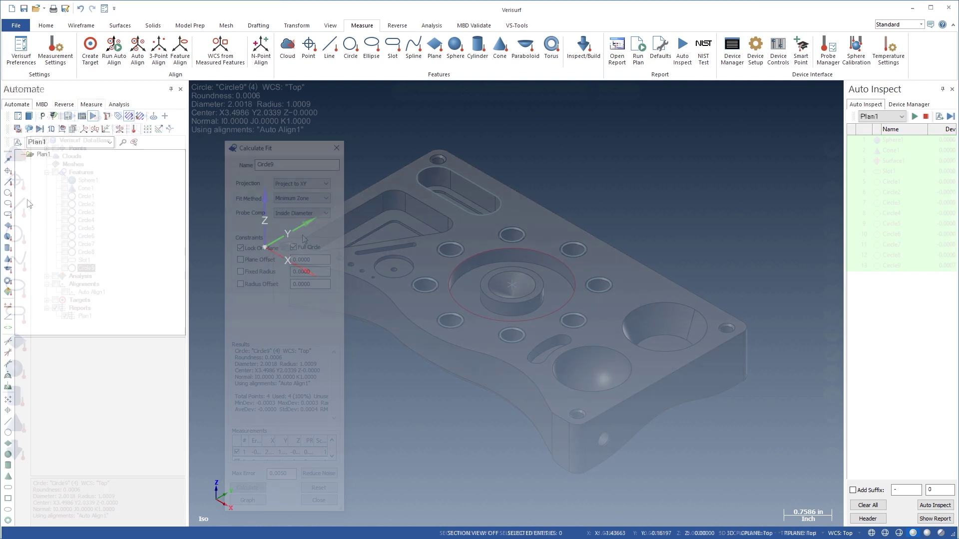
- Add four circles, a slot, a sphere, a cone and a cylinder to Plan1 as manually defined features
click(8, 194)
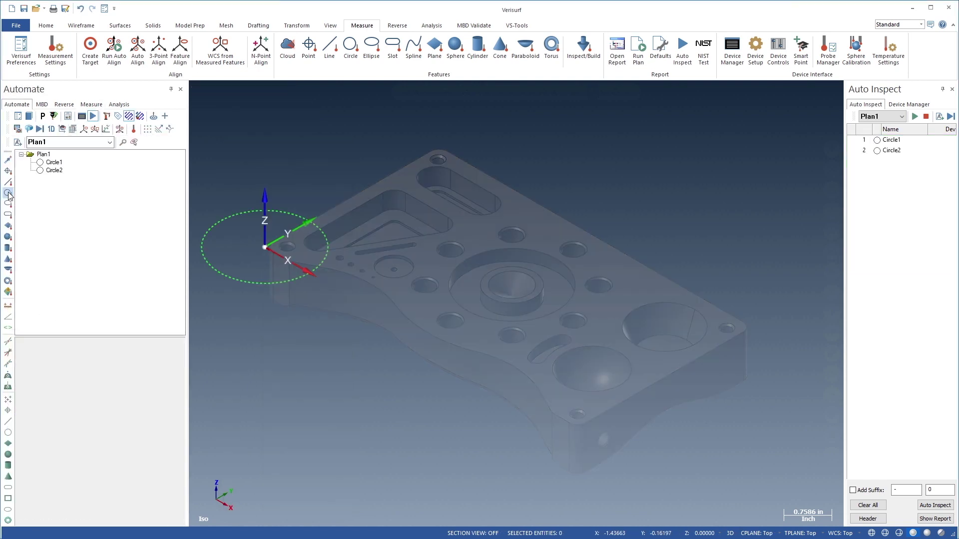
click(8, 194)
click(8, 193)
click(8, 215)
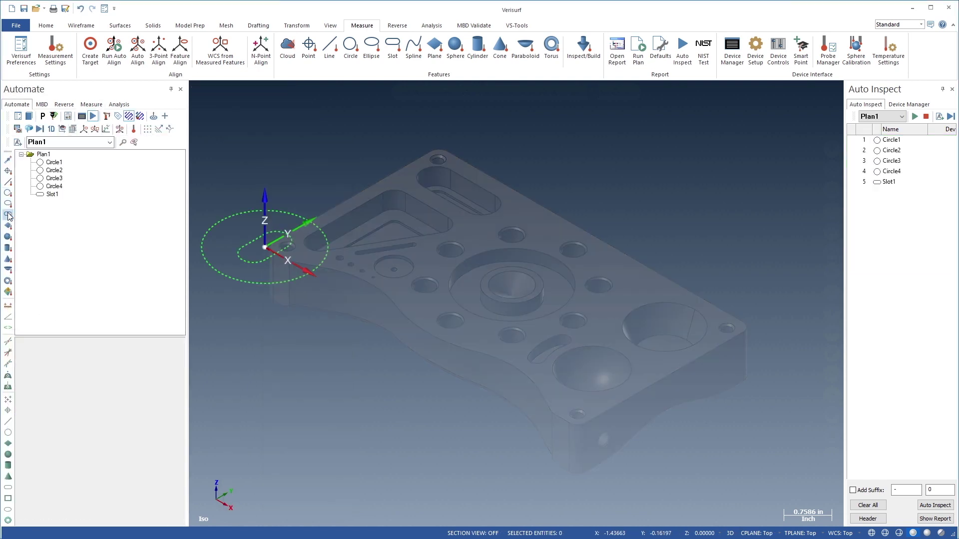
click(8, 237)
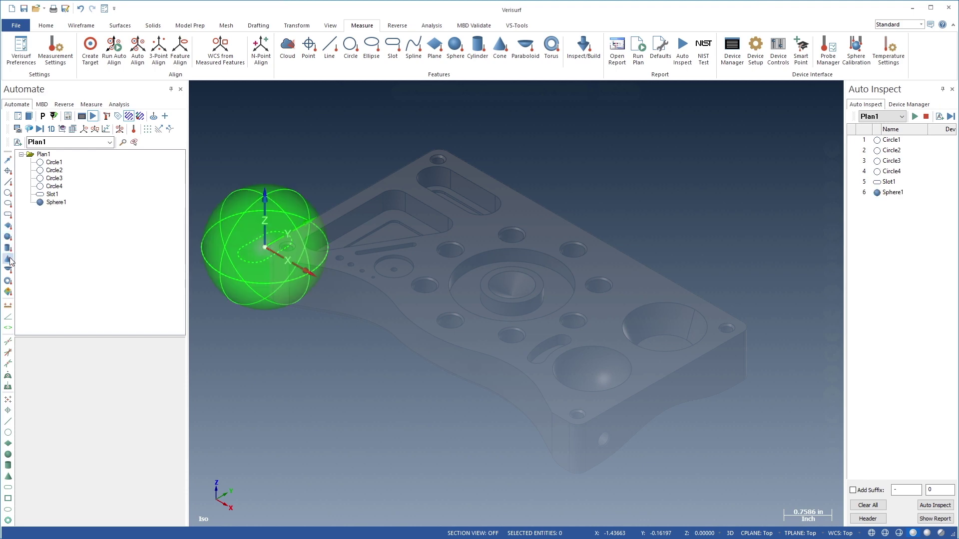
click(8, 259)
click(8, 248)
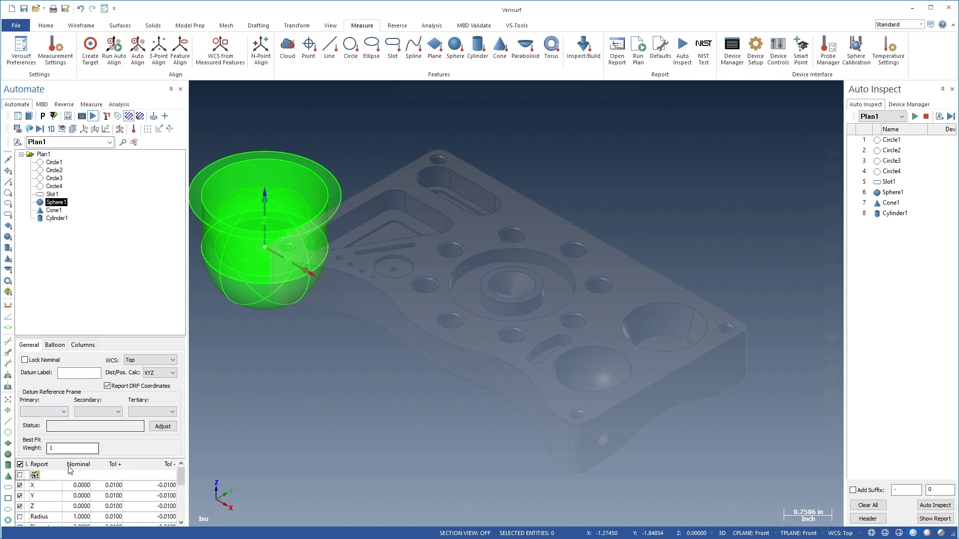
- Set the sphere's nominal values to X 6.025, Y 1.3 and radius 0.625
click(67, 485)
text(6.025)
key(Return)
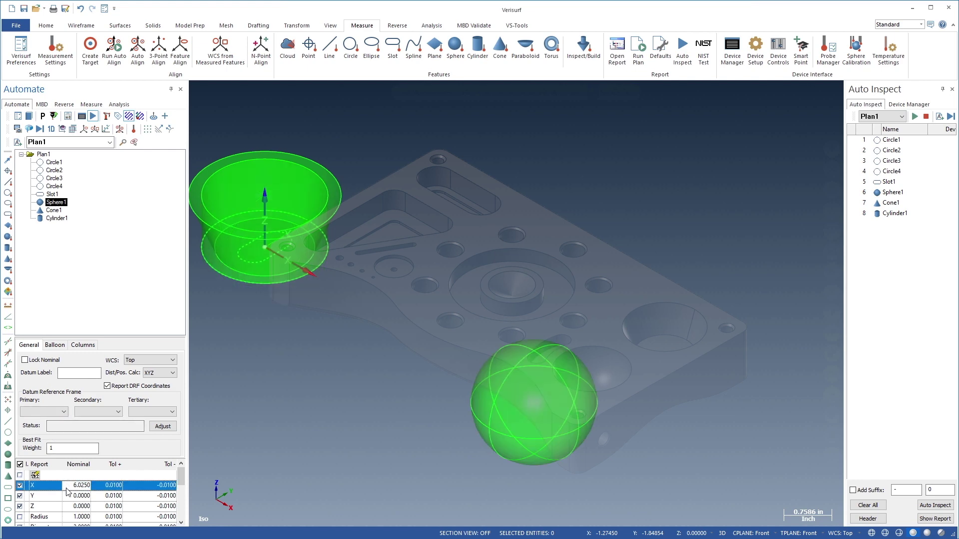
click(66, 500)
key(Return)
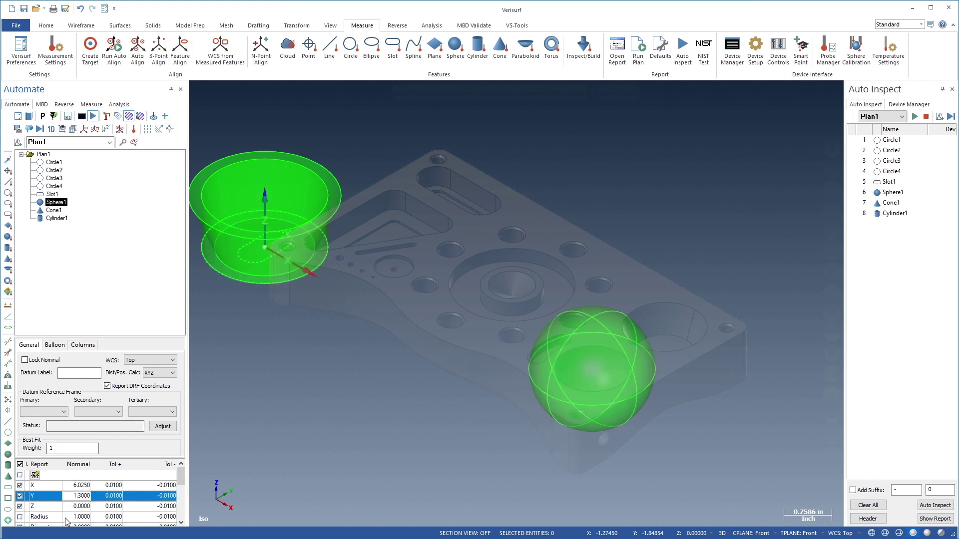
click(66, 517)
text(0.625)
key(Return)
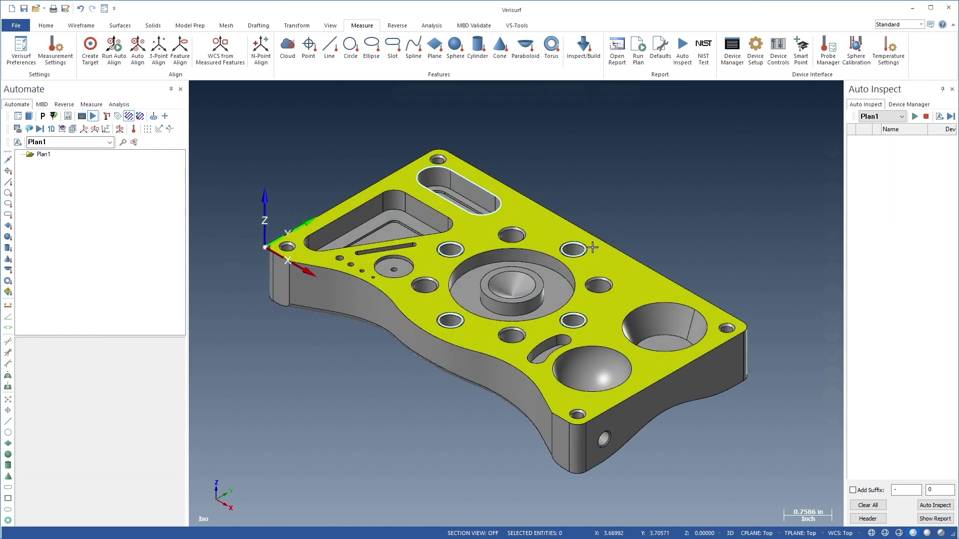
- Select four bolt-pattern circles, the spherical and conical pockets and the slot on the model, and add them to Plan1
click(573, 249)
click(452, 256)
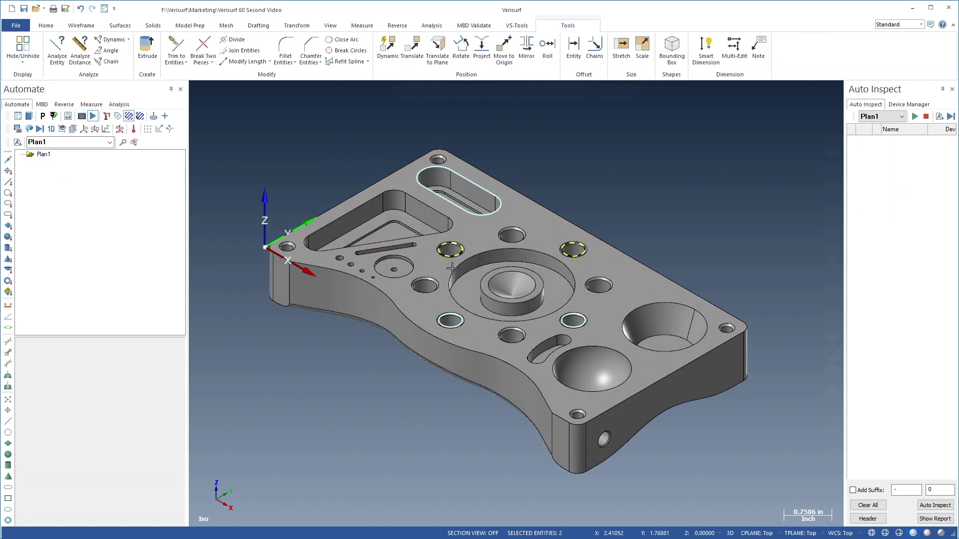
click(451, 327)
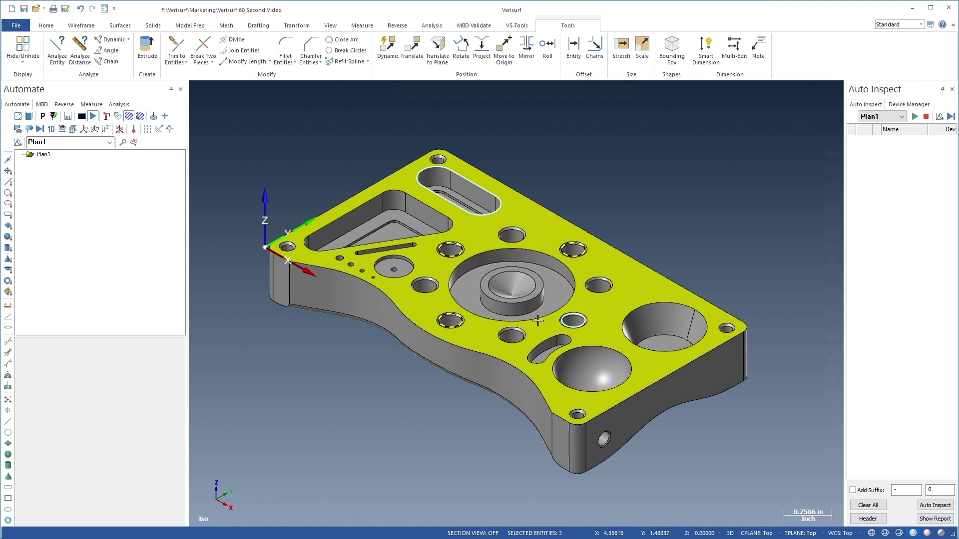
click(574, 320)
click(593, 357)
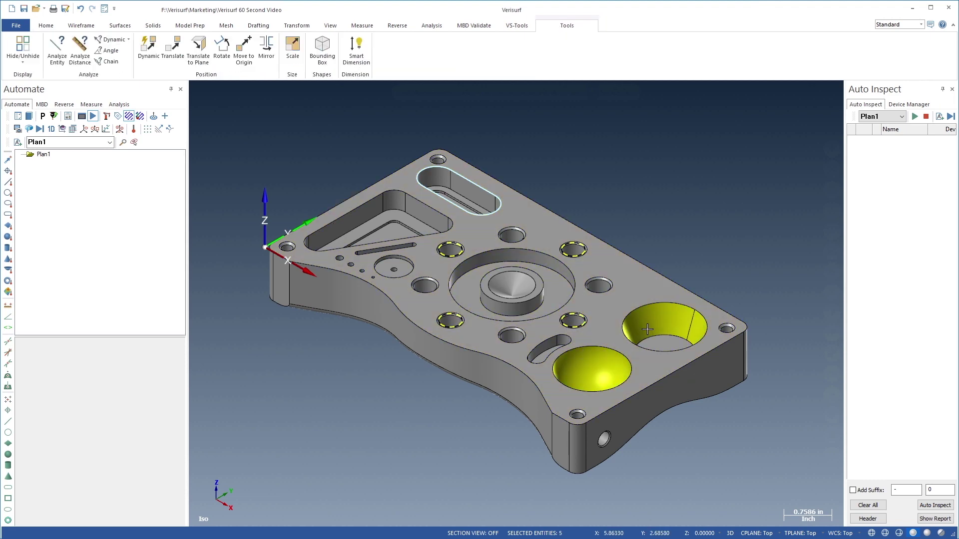
click(440, 170)
click(165, 117)
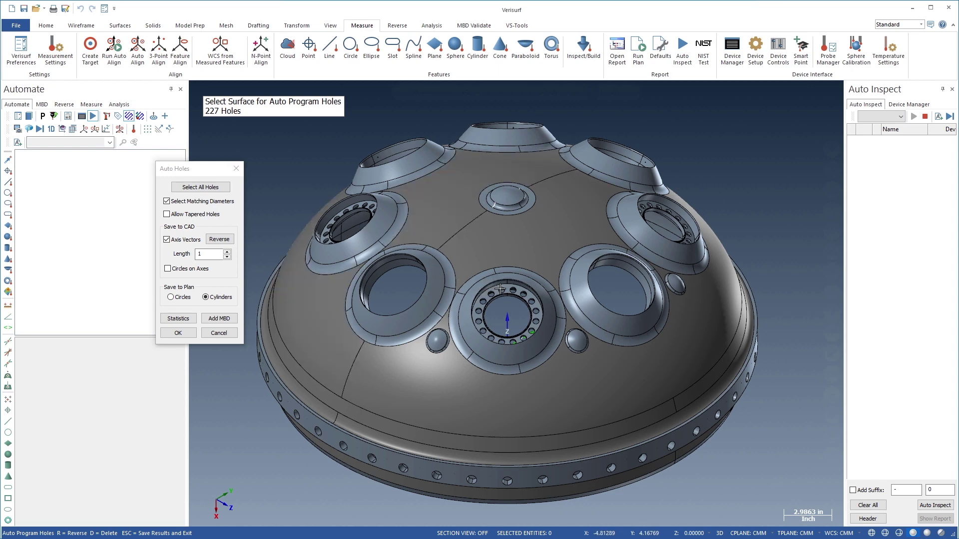
- Auto-program the small holes of matching diameter on the domed part's rim and ports, saving them as cylinders with axis vectors of length 1
click(458, 278)
click(342, 444)
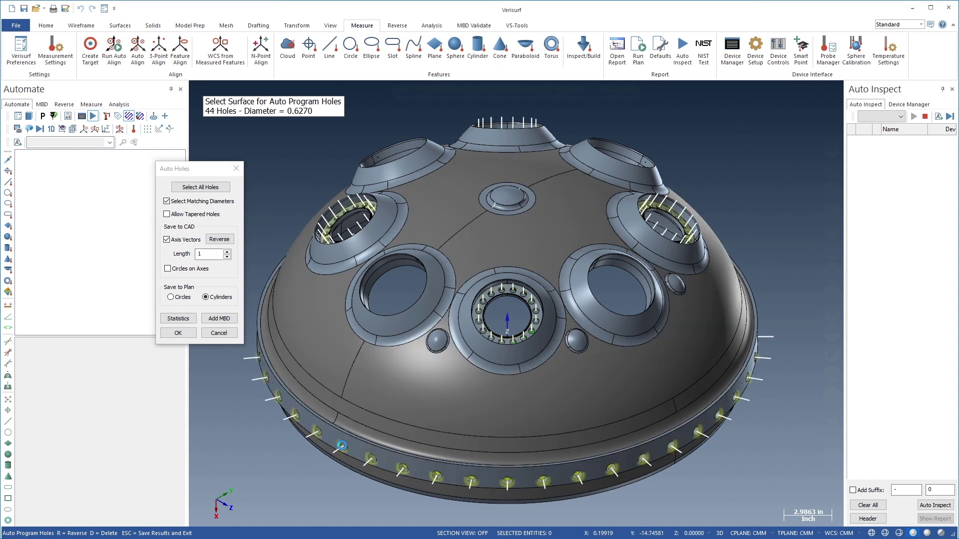
click(179, 333)
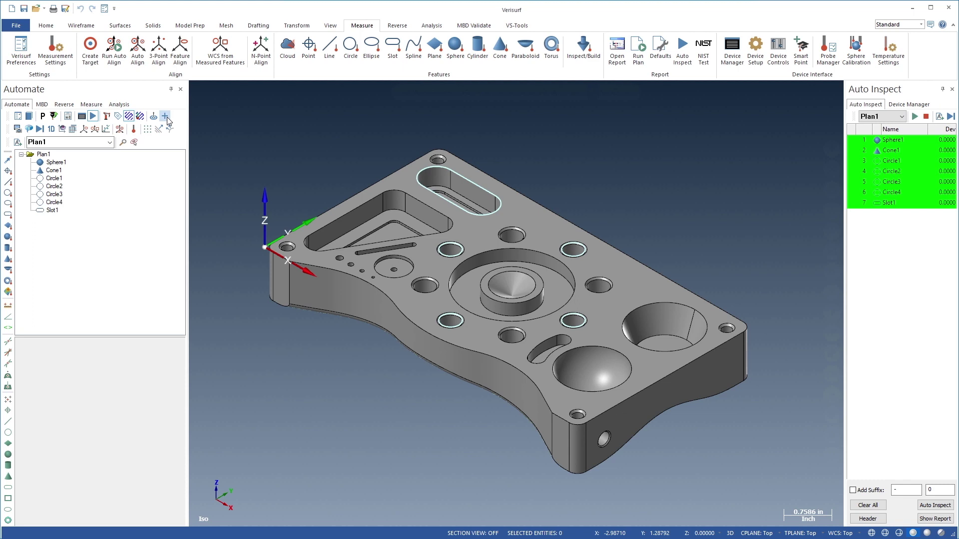
- Create a surface grid path with U number 9 and V number 2 on the curved front side, and open its plan feature's properties
click(148, 129)
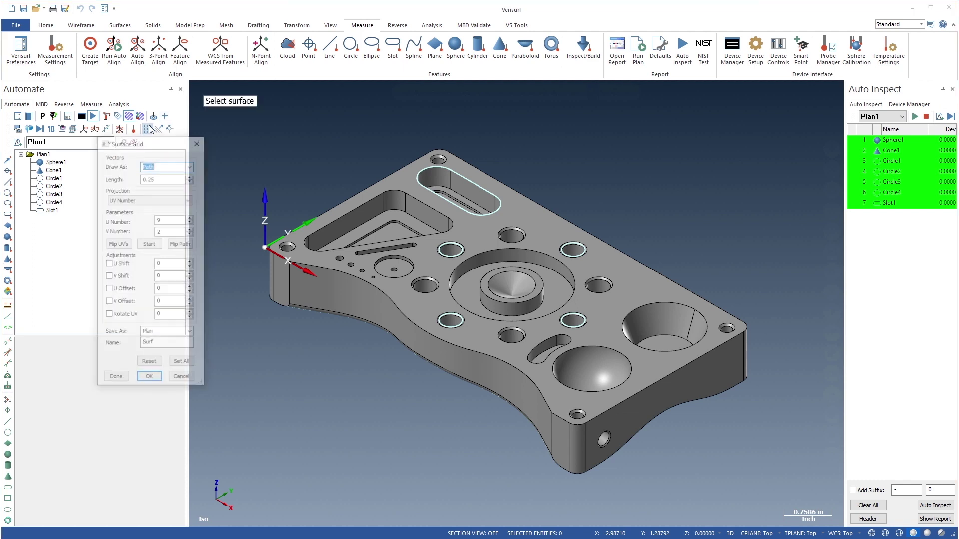
click(318, 281)
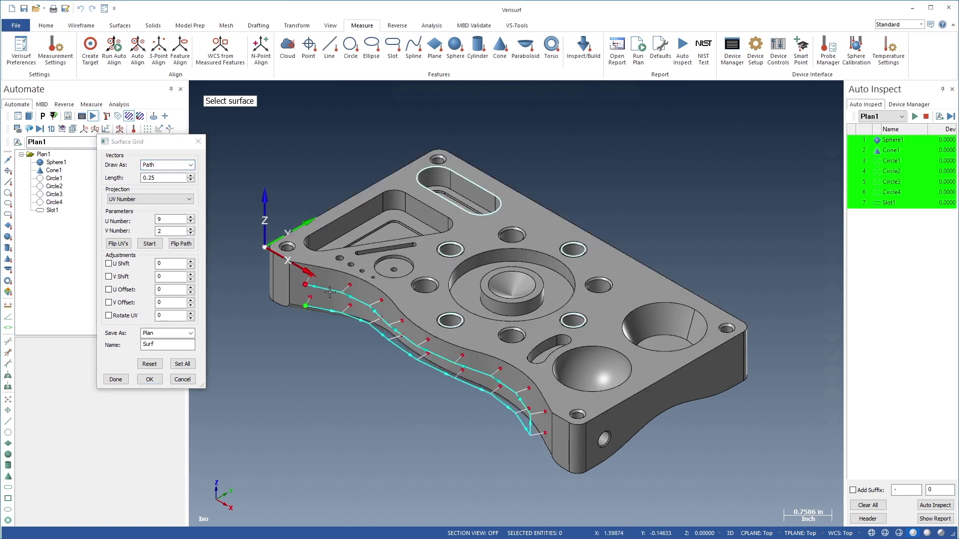
click(149, 379)
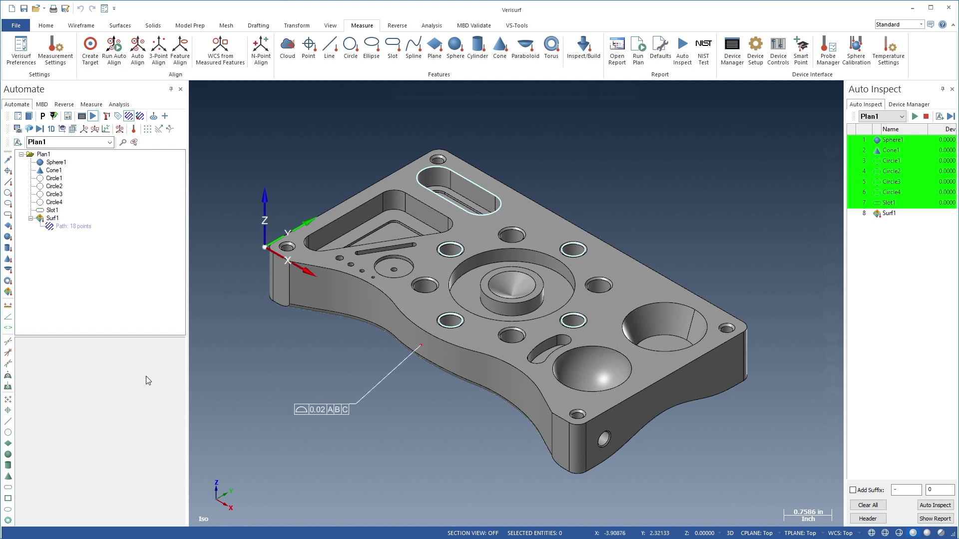
click(45, 220)
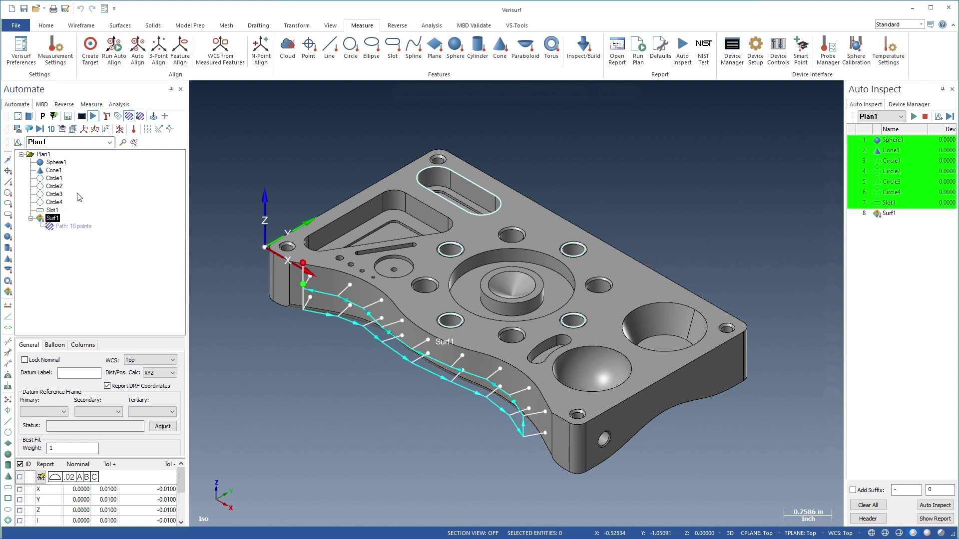
- Try a surface grid path on the part's top face with U number 9 and V number 8
click(133, 142)
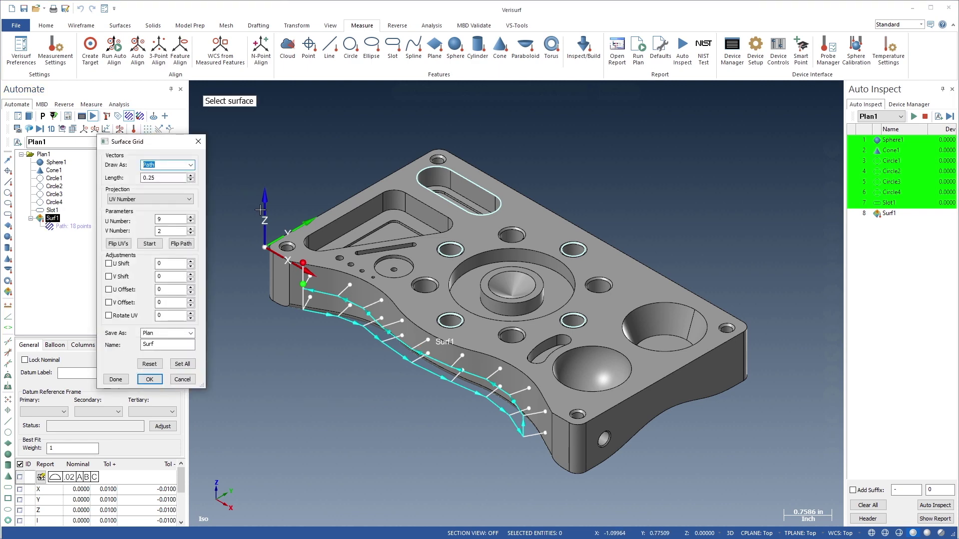
click(316, 258)
double_click(174, 230)
text(4)
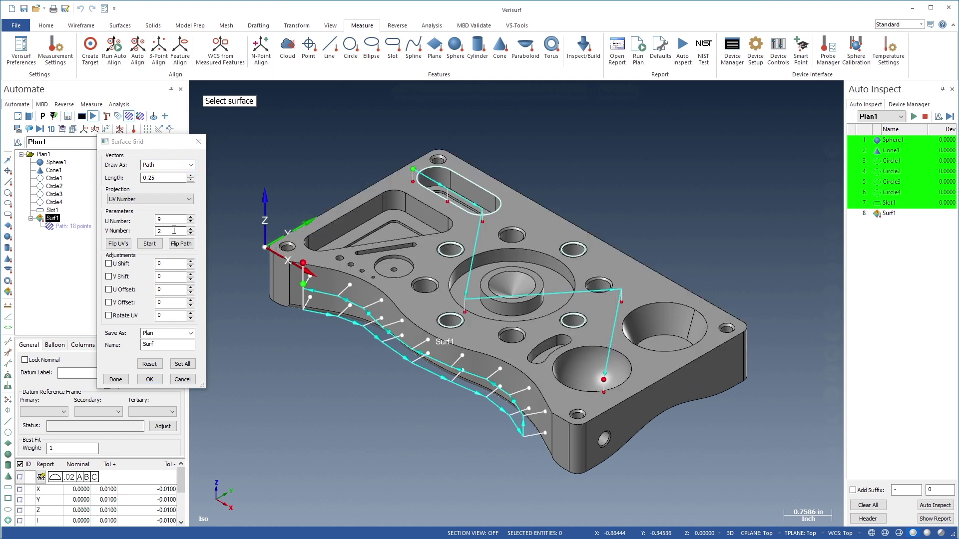
double_click(174, 231)
text(8)
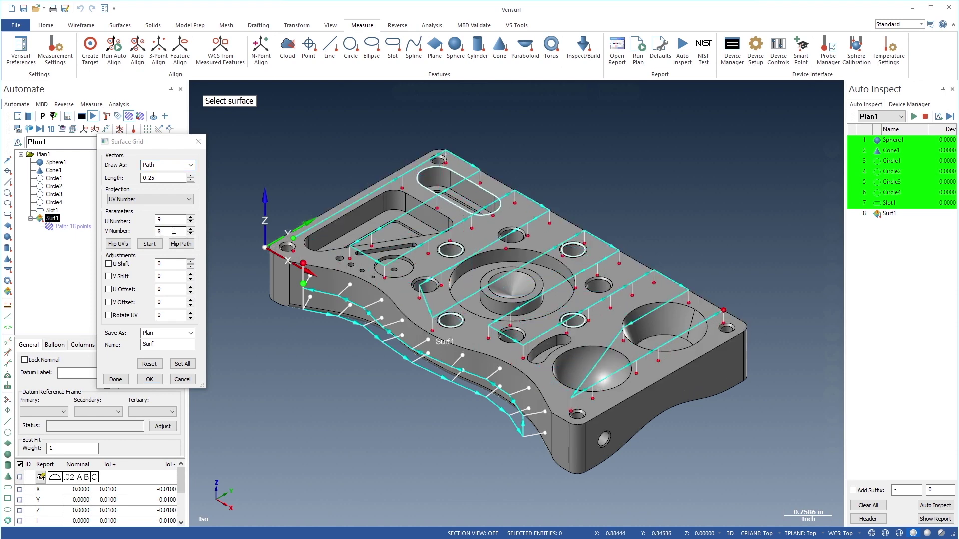
key(Return)
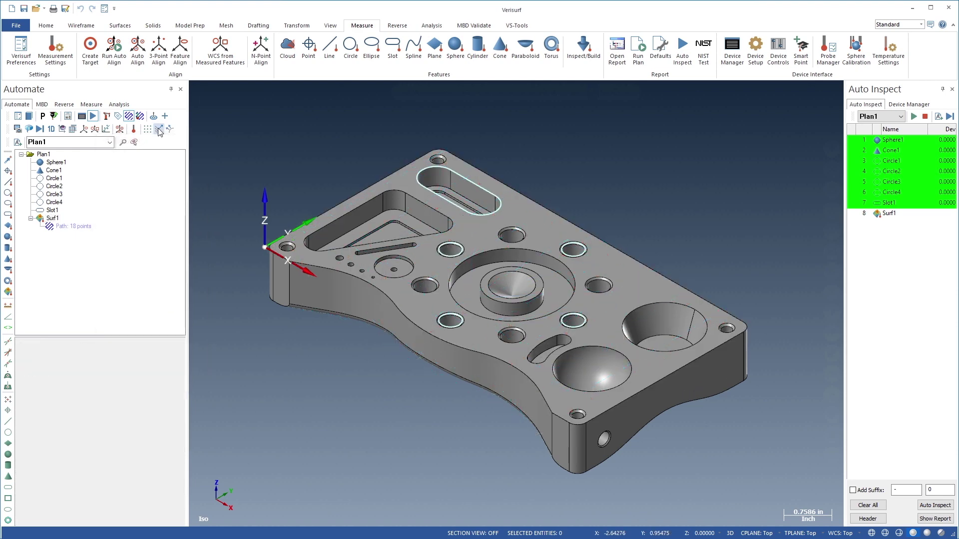
- Add dynamic thickness points on the walls of the triangular pocket and the slot pocket, with path vectors 0.5 long
click(158, 130)
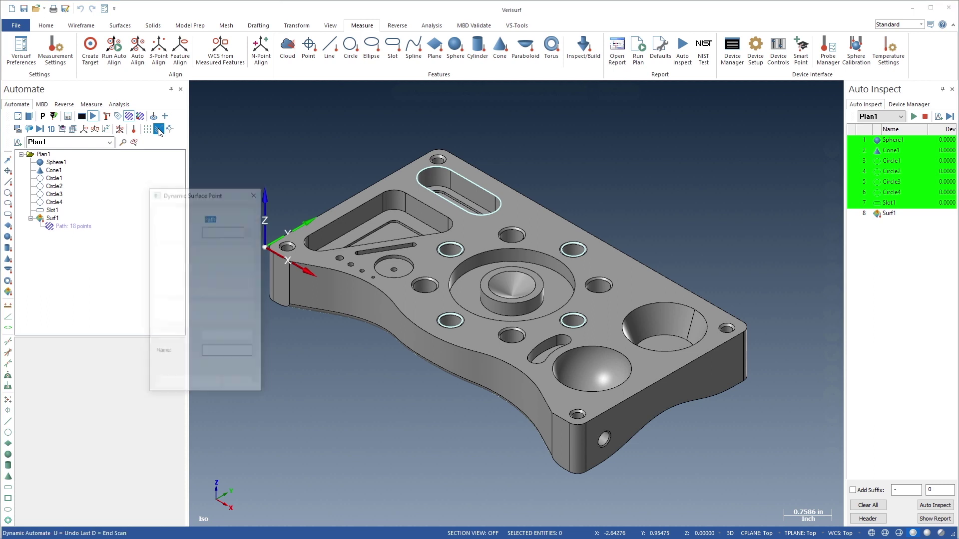
click(335, 231)
click(370, 213)
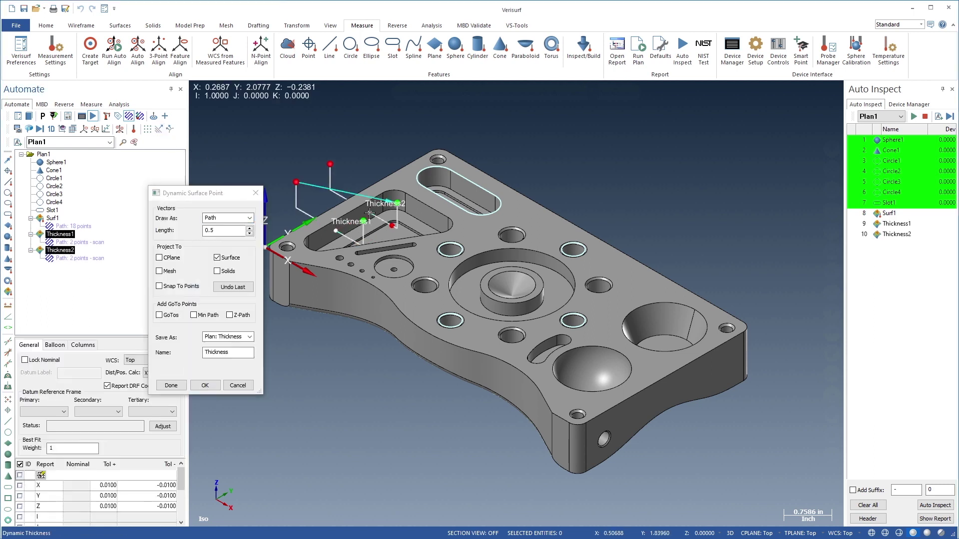
click(458, 189)
click(456, 189)
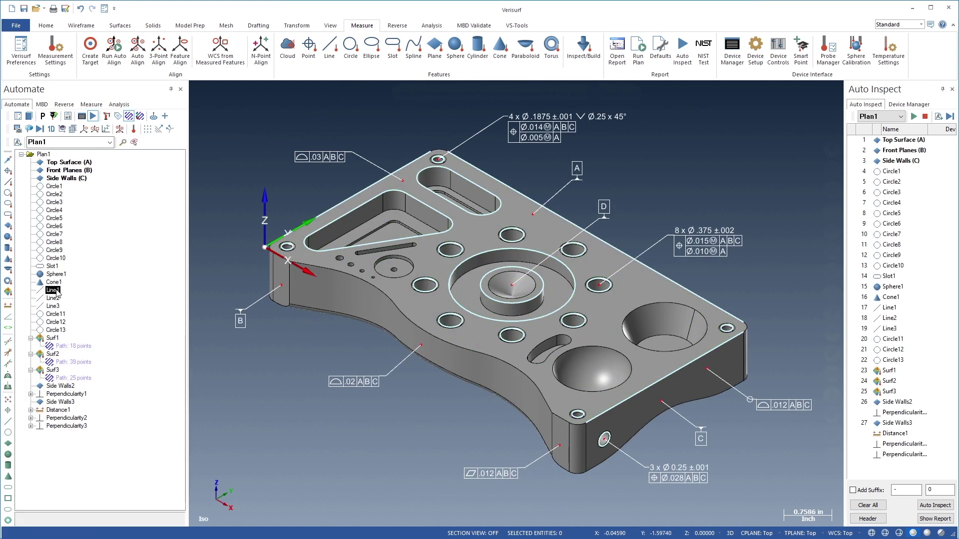
- Construct the angle between Line1 and Line2 and the intersection point of Line2 and Line3
ctrl+click(53, 298)
click(12, 319)
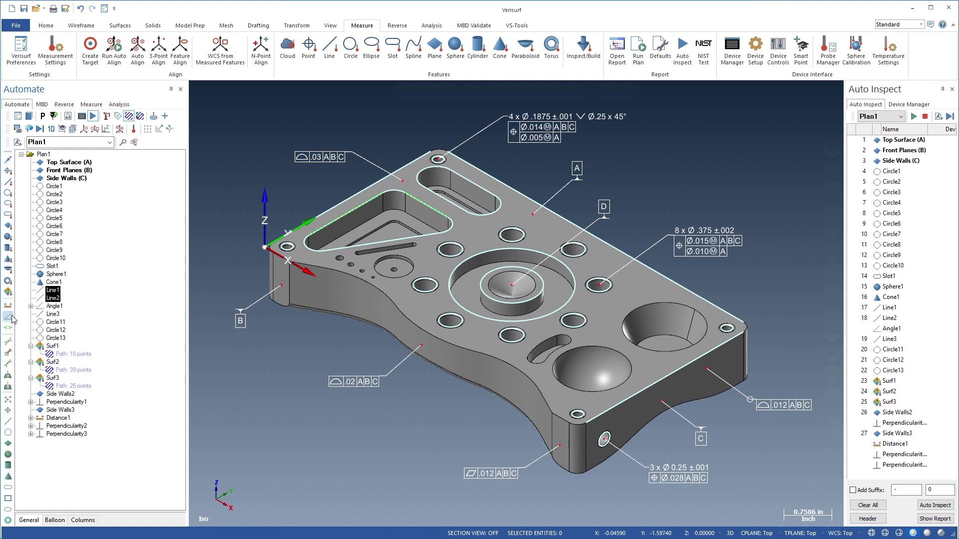
click(50, 299)
click(8, 341)
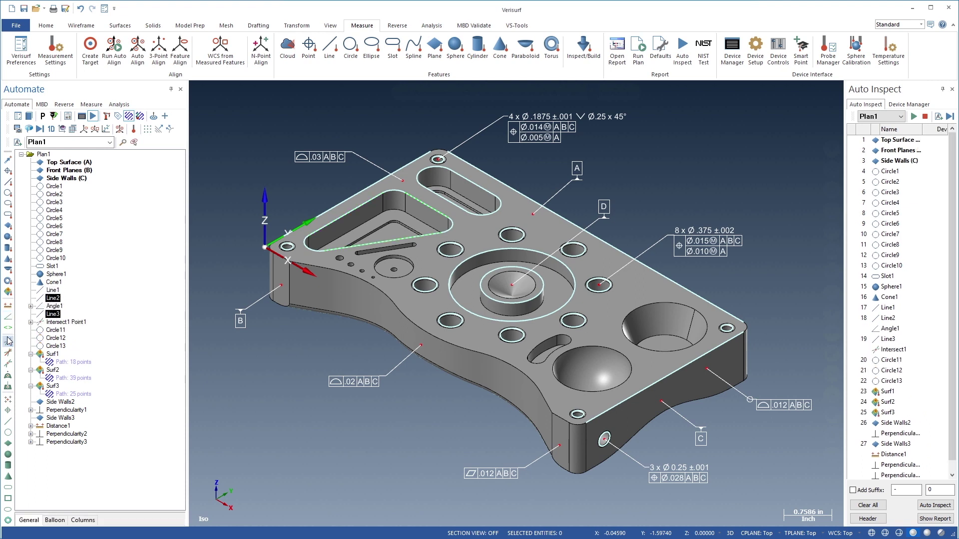
- Construct a bolt-pattern circle from Circle1 through Circle8 and add a GD&T position to it
click(54, 186)
shift+click(56, 243)
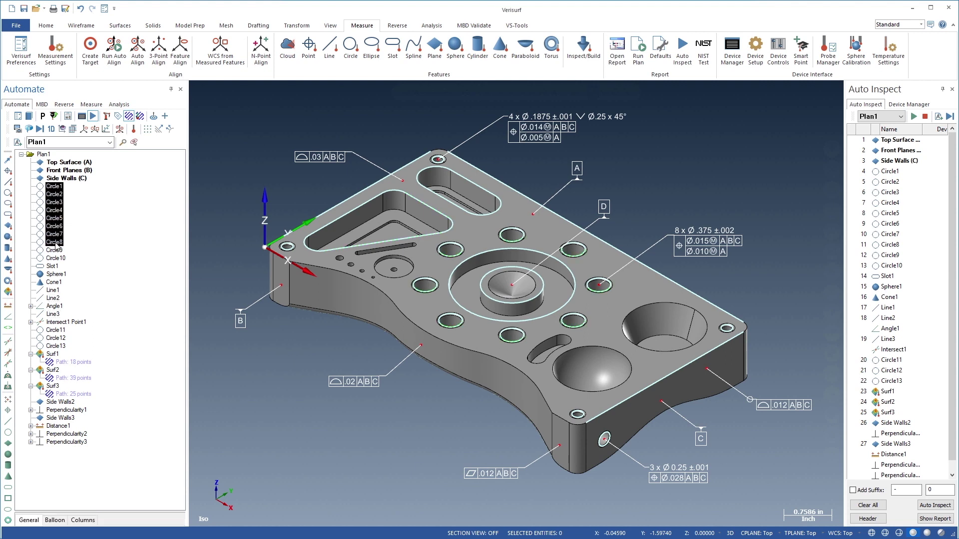
click(8, 433)
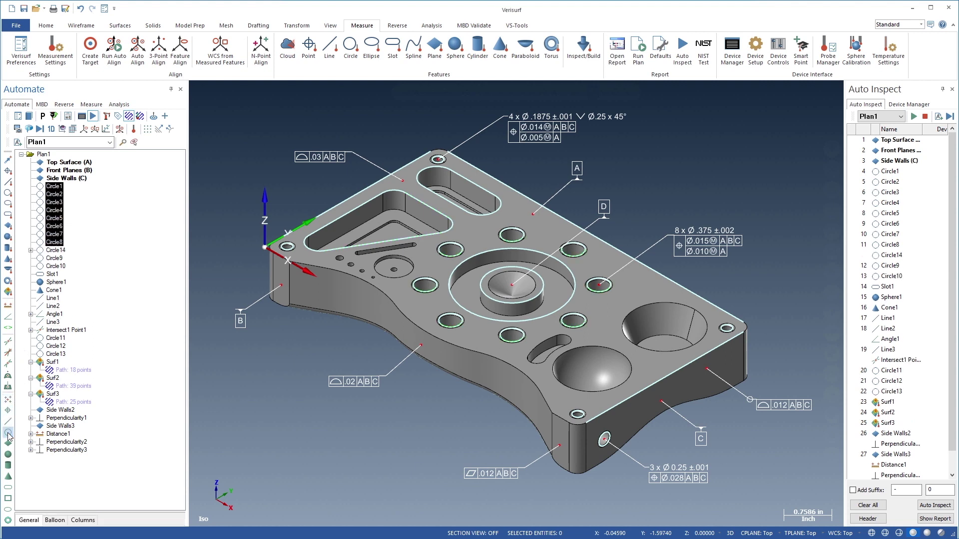
right_click(60, 252)
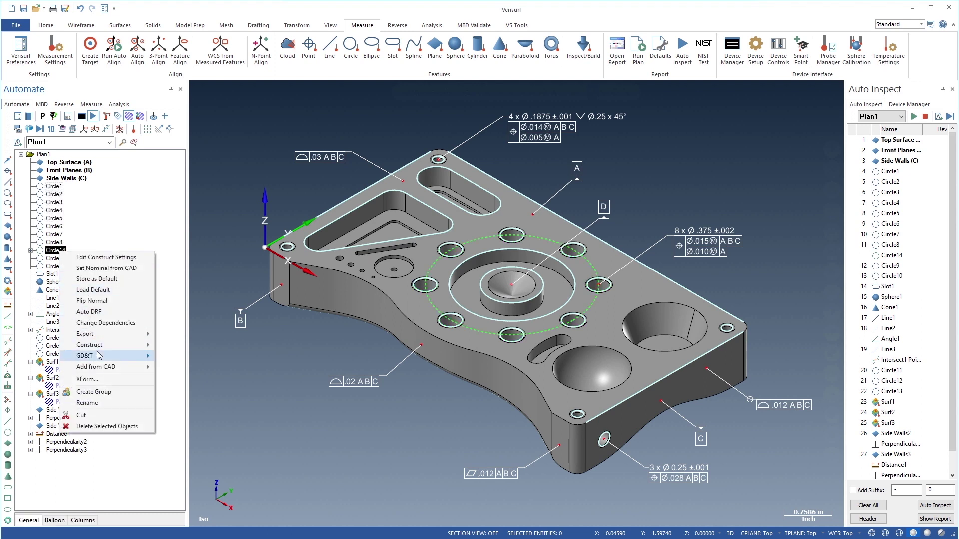
mouse_move(98, 355)
click(180, 405)
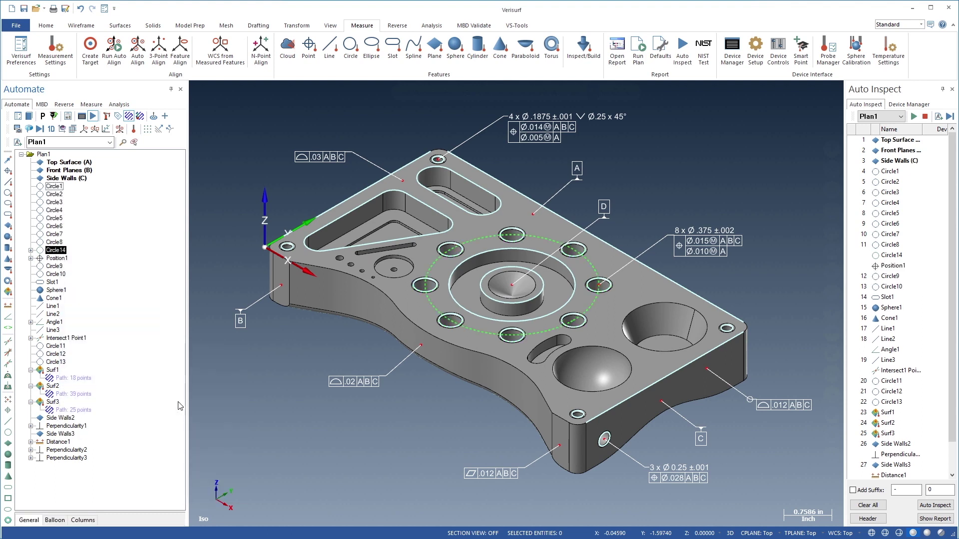
- Create multiple angle constructs from Circle1 through Circle8 using the 1:2, 2:3, 3:4... pairing
click(60, 187)
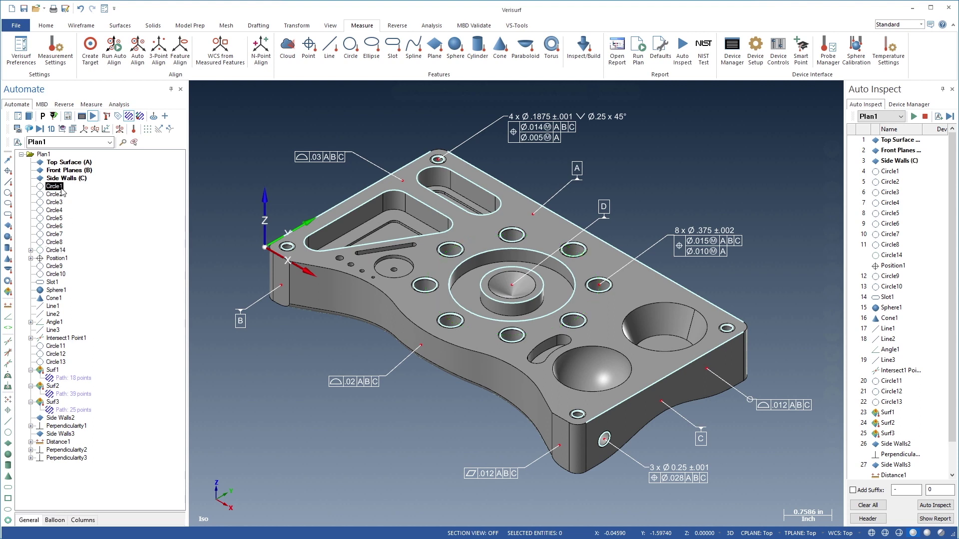
shift+click(59, 242)
right_click(59, 242)
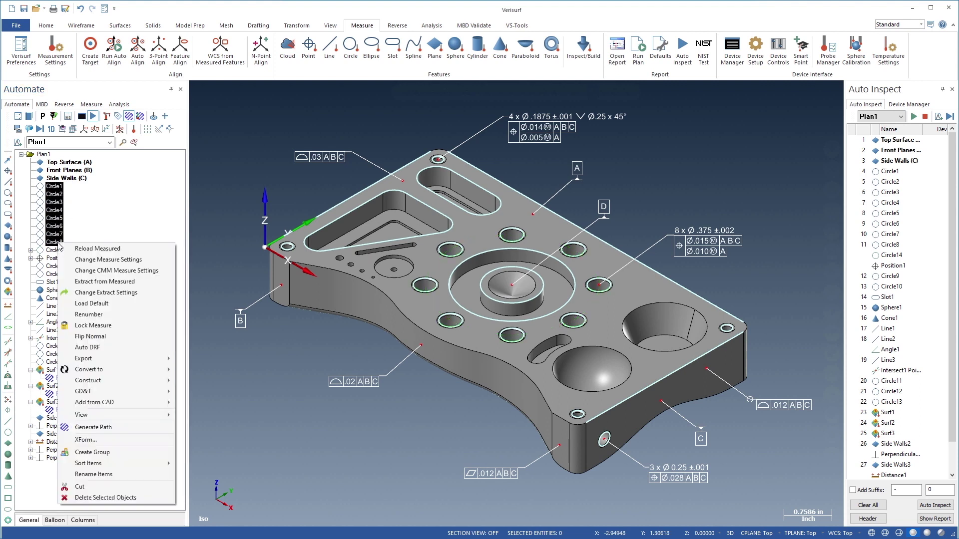
mouse_move(115, 382)
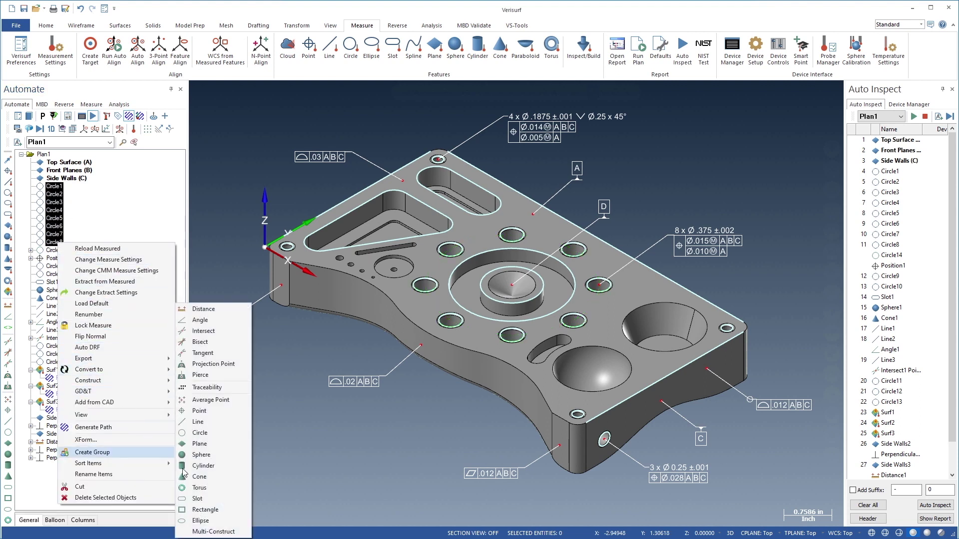
click(226, 533)
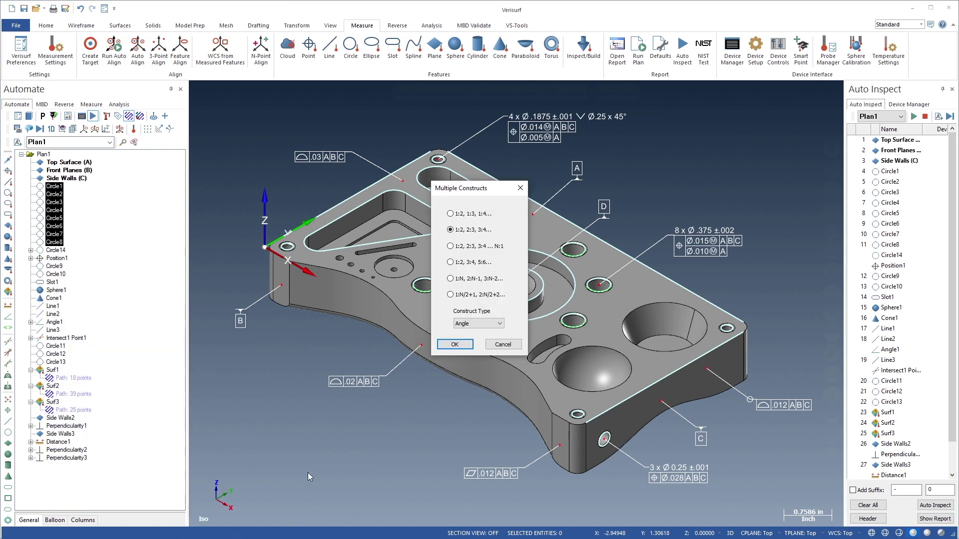
click(454, 344)
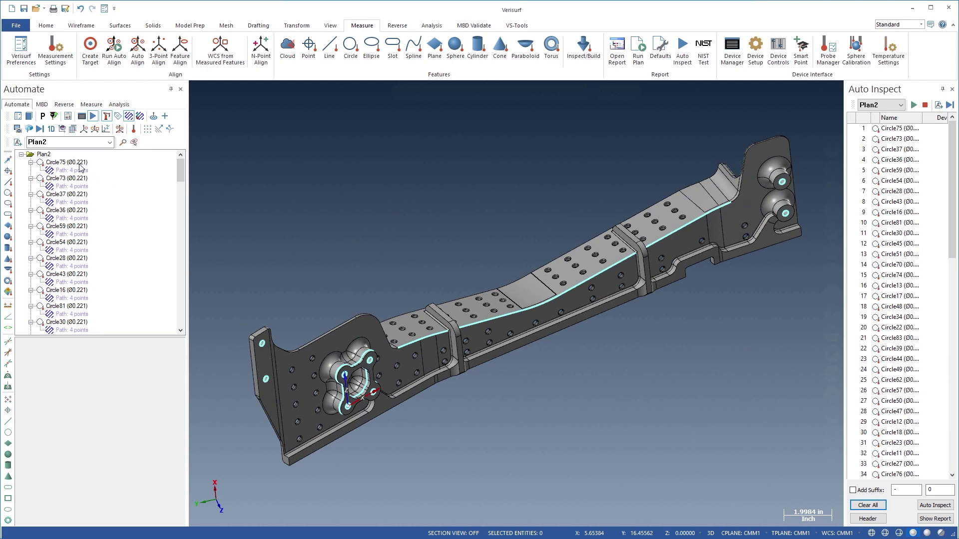
- Sort all items of Plan2 by distance
right_click(43, 154)
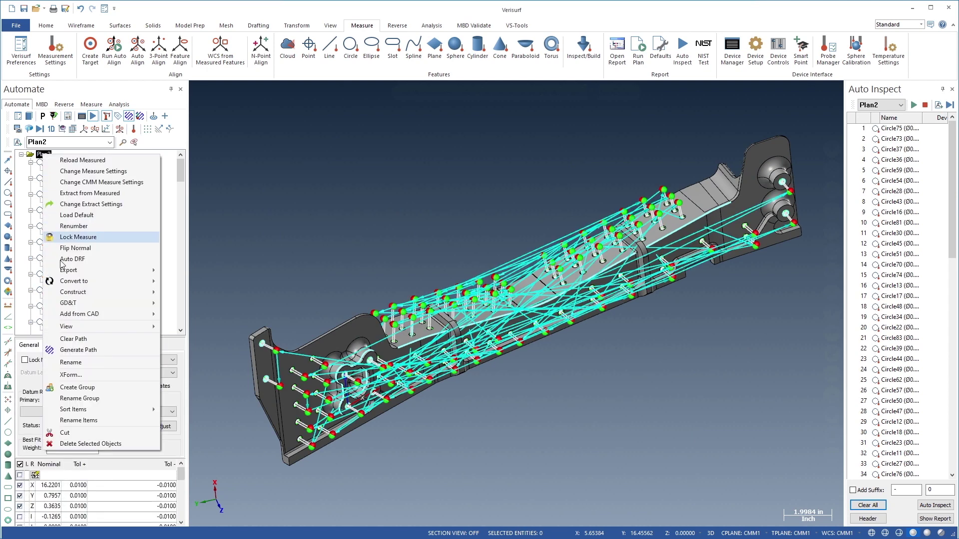
mouse_move(82, 411)
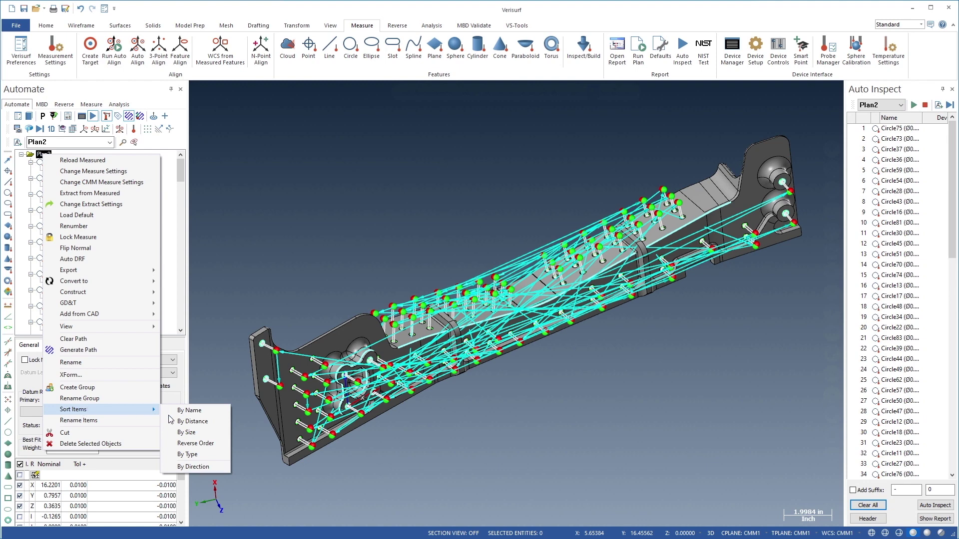
click(191, 421)
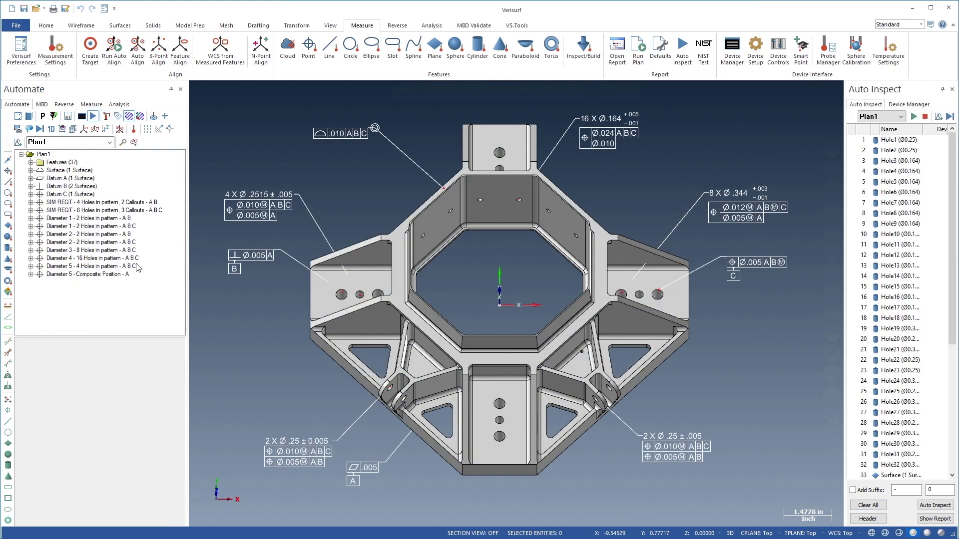
- Set the datum reference frame of the Diameter 3 eight-hole position to A, B and C, with MMB on secondary datum B
click(125, 250)
right_click(125, 250)
click(145, 259)
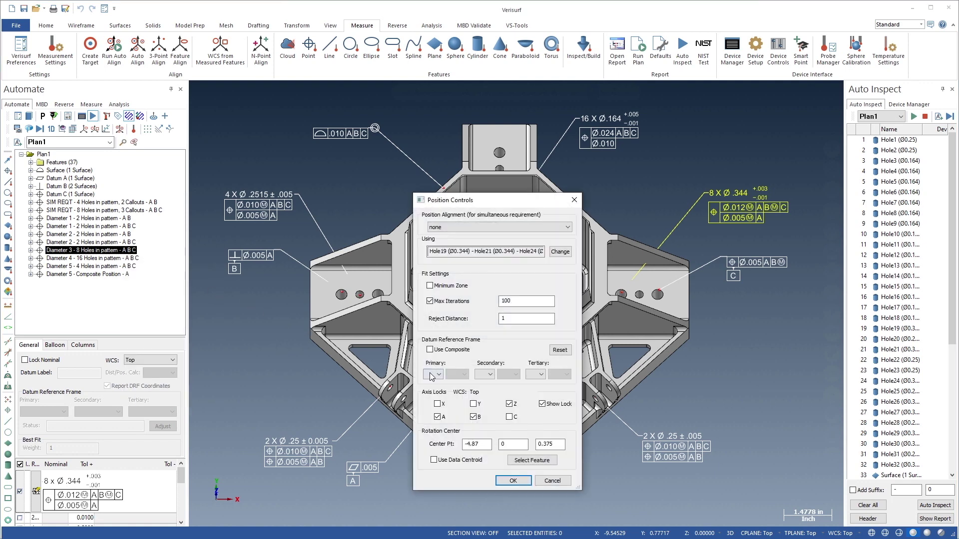
click(431, 376)
click(431, 390)
click(484, 375)
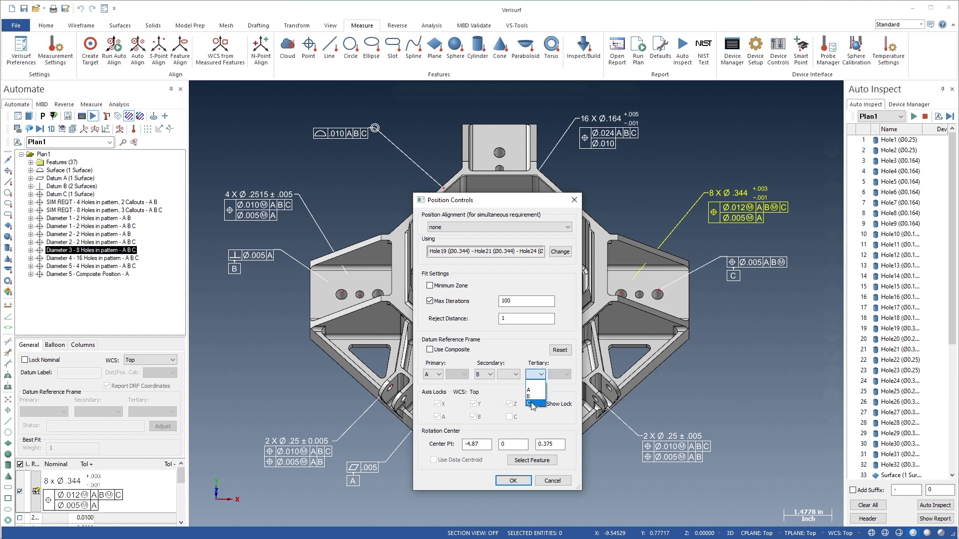
click(532, 403)
click(517, 375)
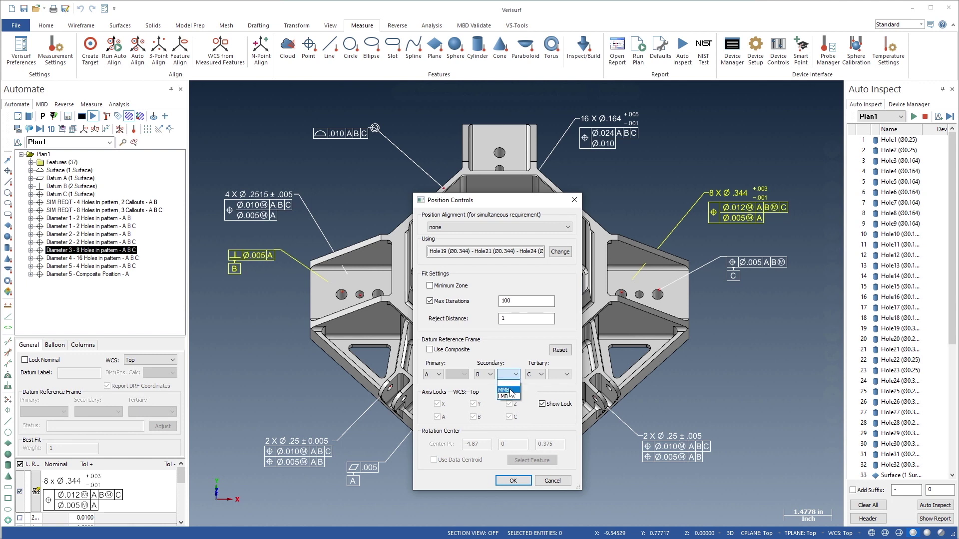
click(510, 390)
click(513, 481)
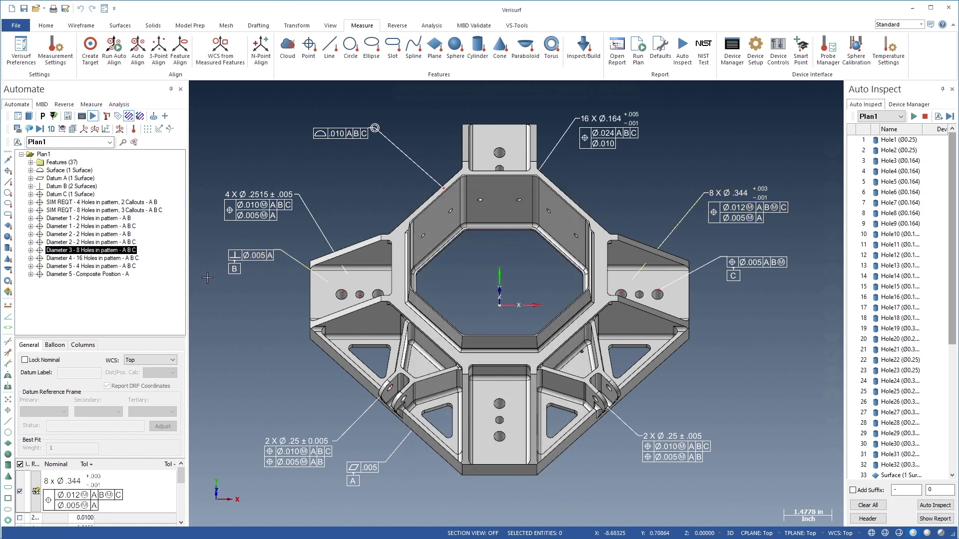
- Set the four-hole SIM REQT position's datum reference frame to primary A and secondary B
right_click(134, 205)
click(146, 207)
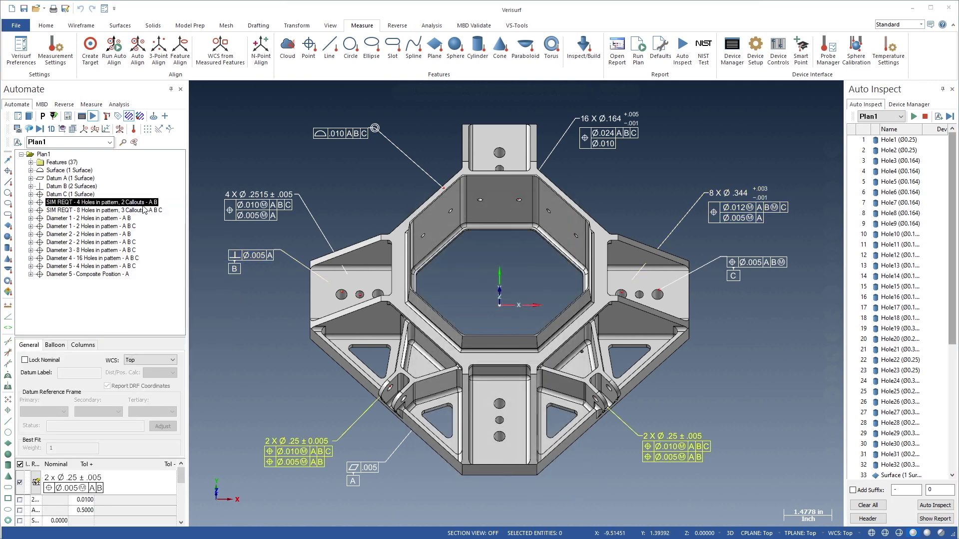
click(433, 374)
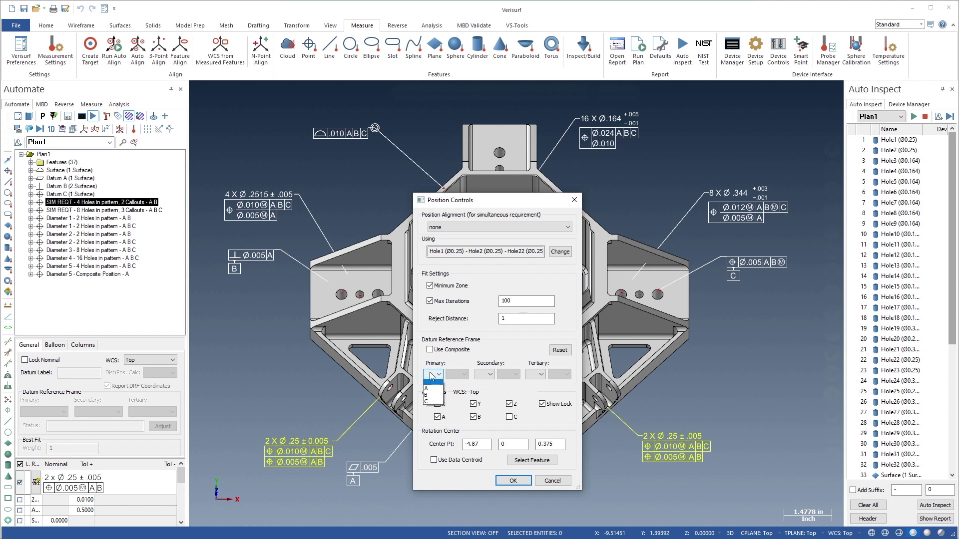
click(432, 389)
click(489, 375)
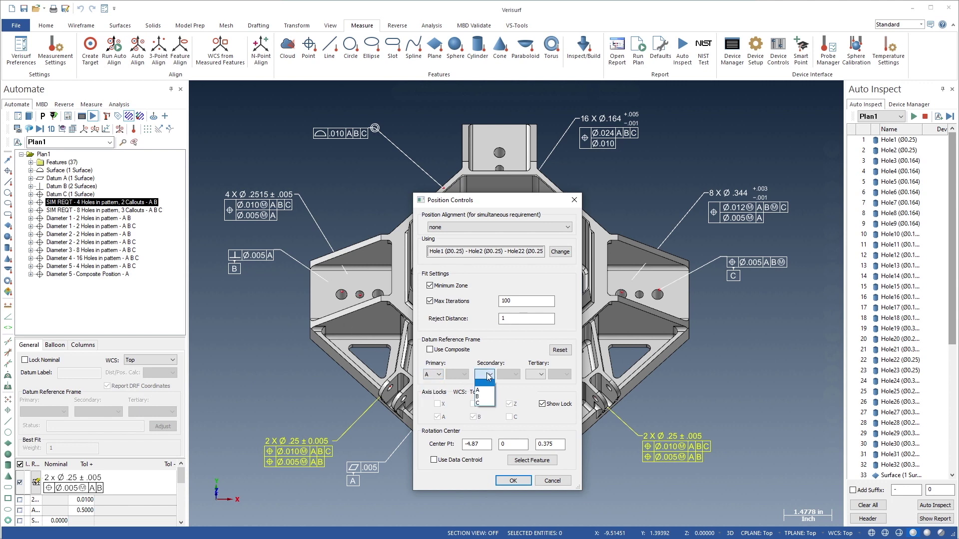
click(482, 396)
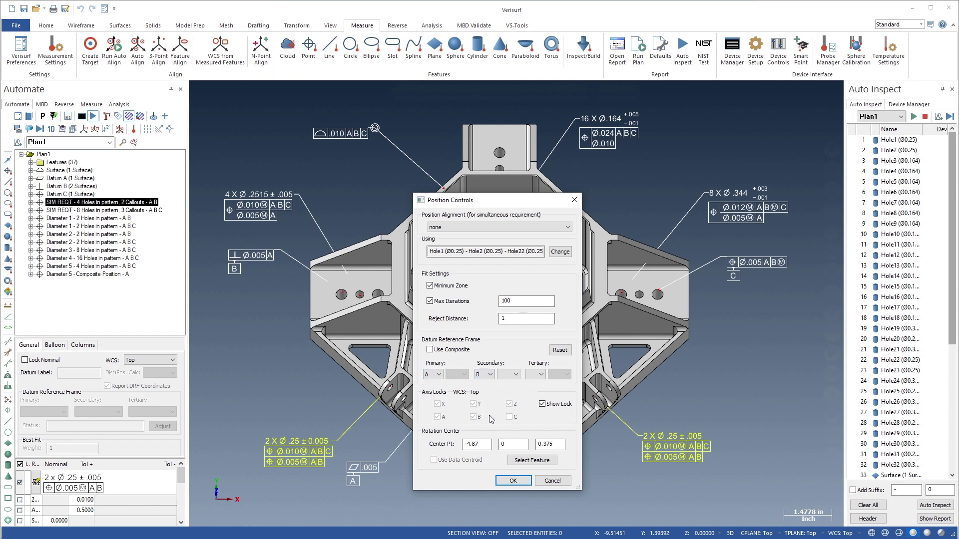
click(509, 478)
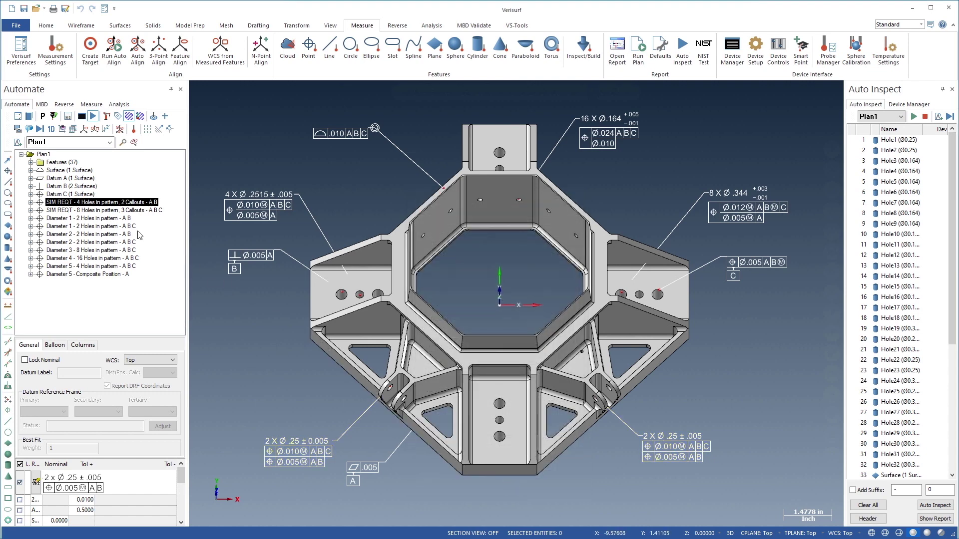
- Align the Diameter 1 two-hole A B position to the simultaneous requirement SIM REQT - 4 Holes in pattern, 2 Callouts - A B
click(128, 219)
right_click(128, 219)
click(162, 231)
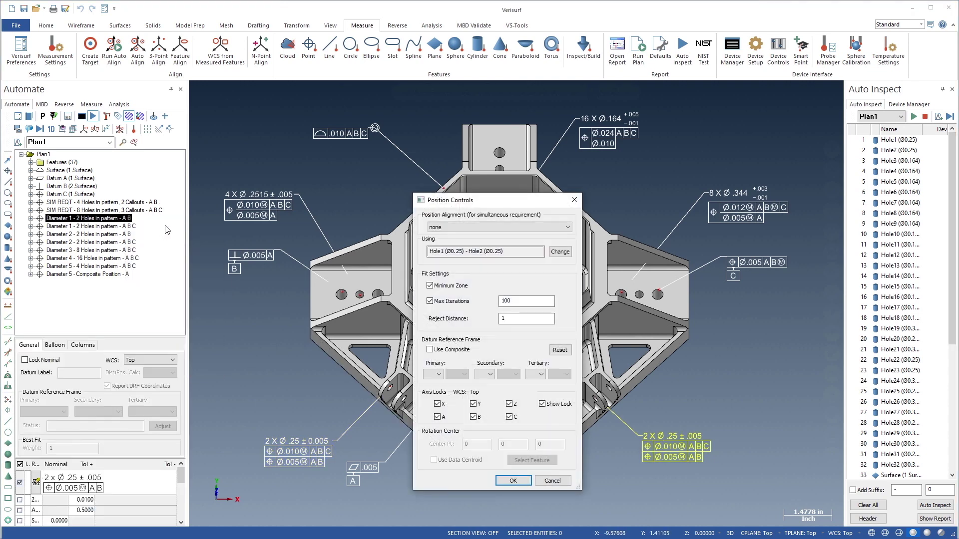
click(441, 228)
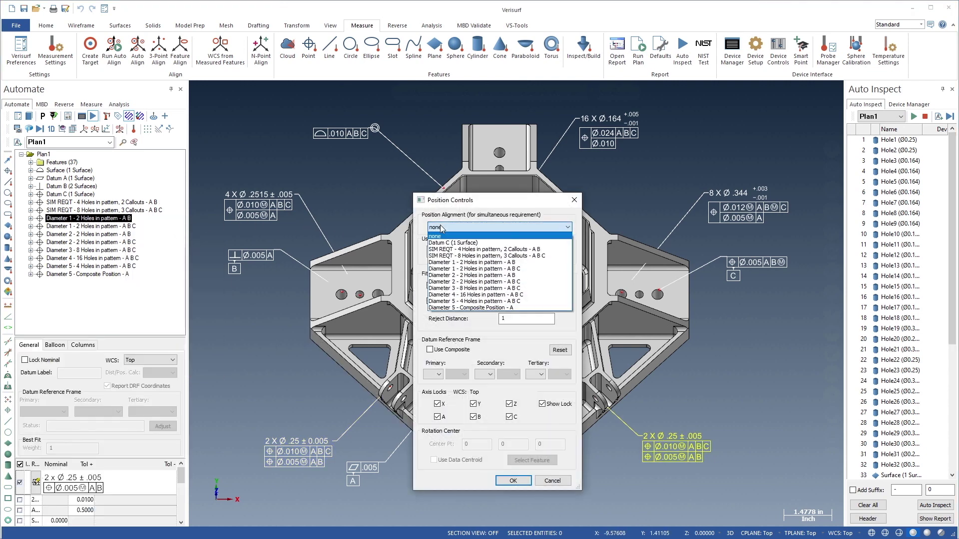
click(441, 252)
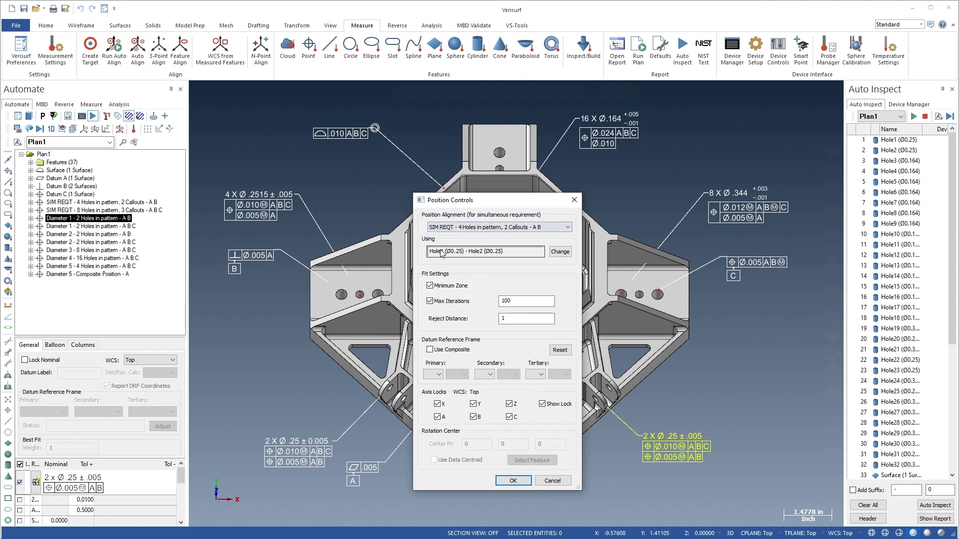
click(512, 481)
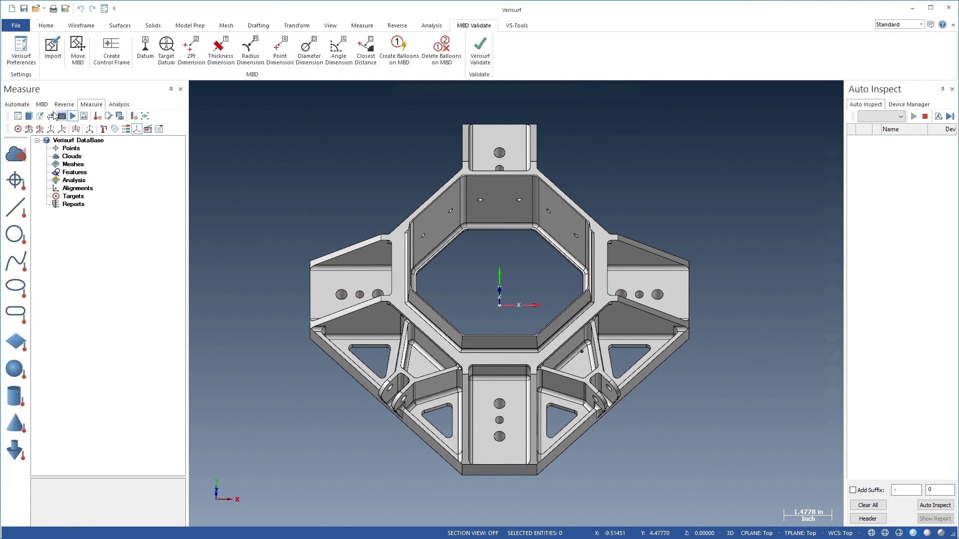
- Show all model-based definition callouts and dimensions on the part and create numbered balloons on them
click(42, 105)
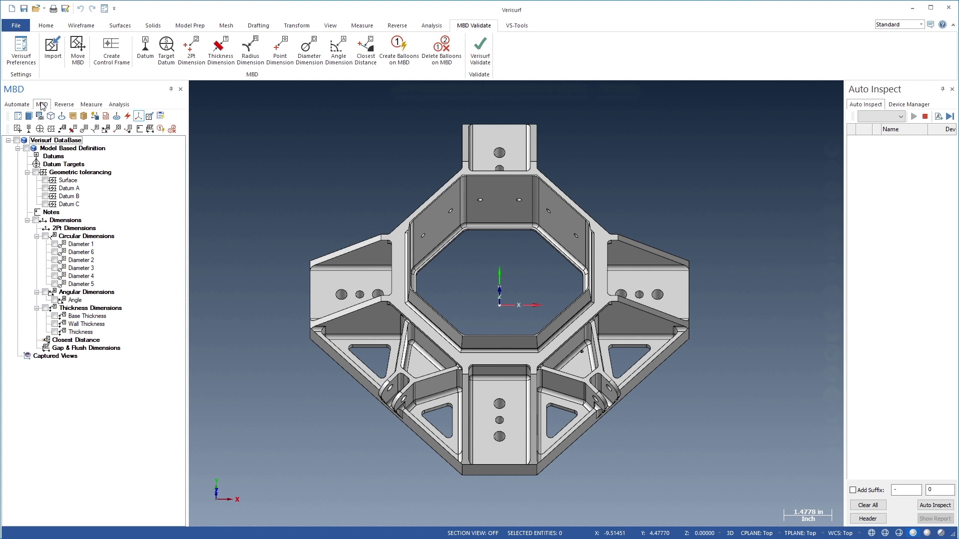
click(17, 140)
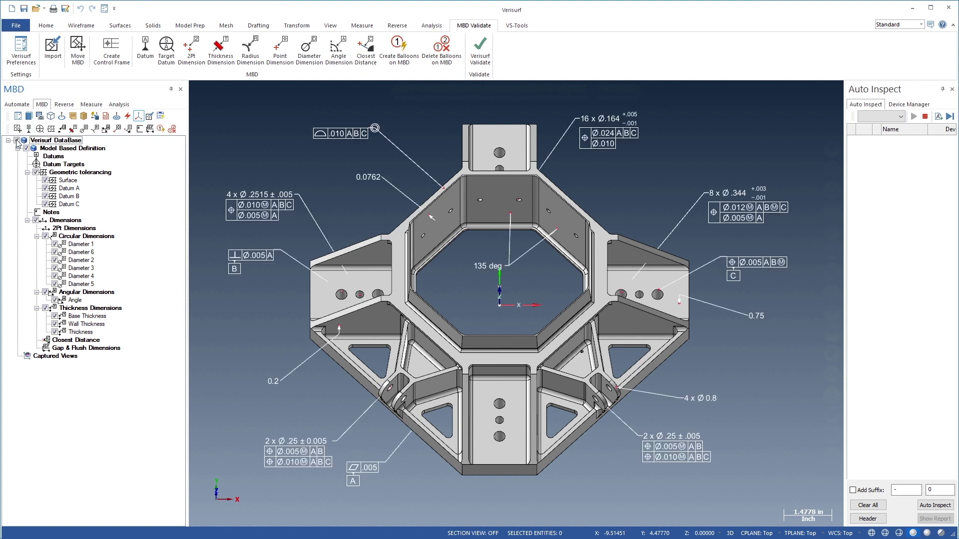
click(160, 129)
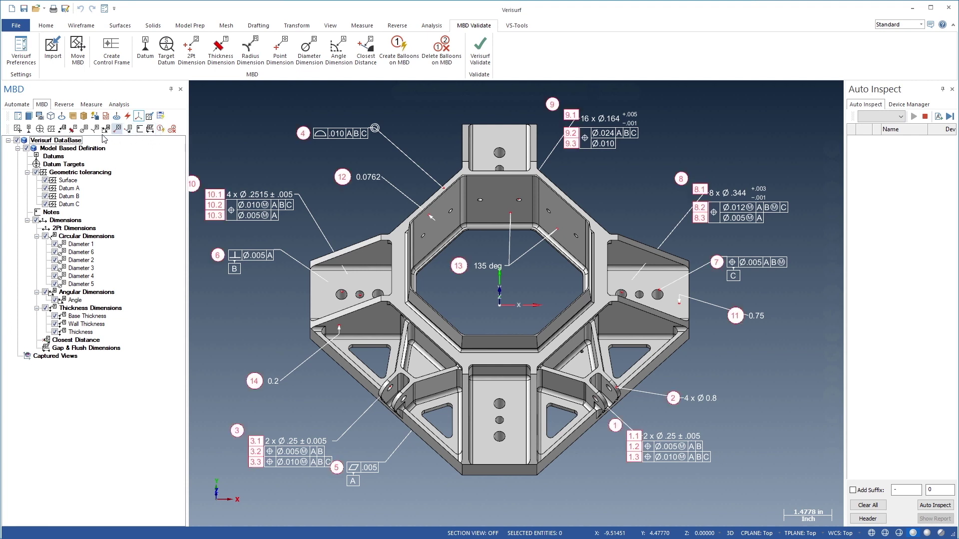
- Create an inspection plan from the whole Verisurf DataBase of MBD items and select its hole-pattern position controls
right_click(73, 142)
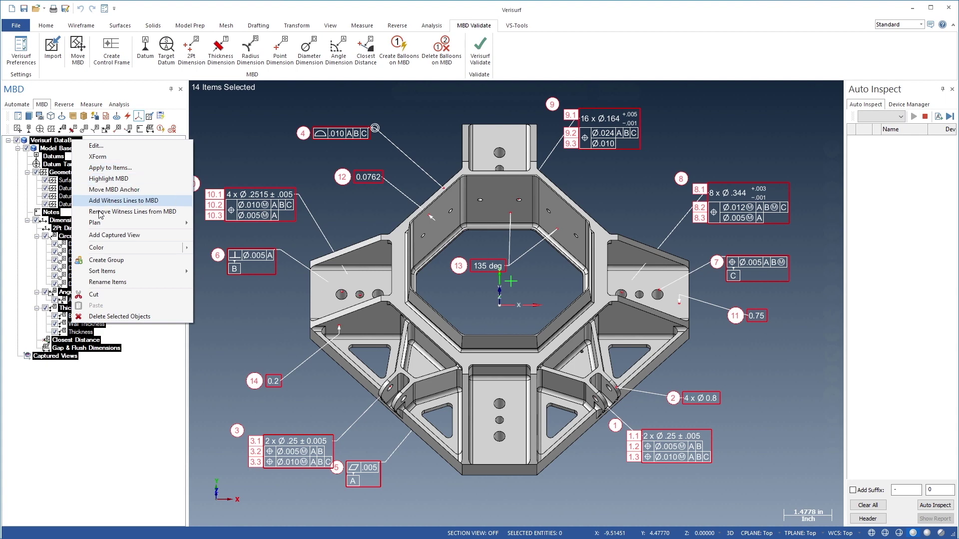
mouse_move(102, 226)
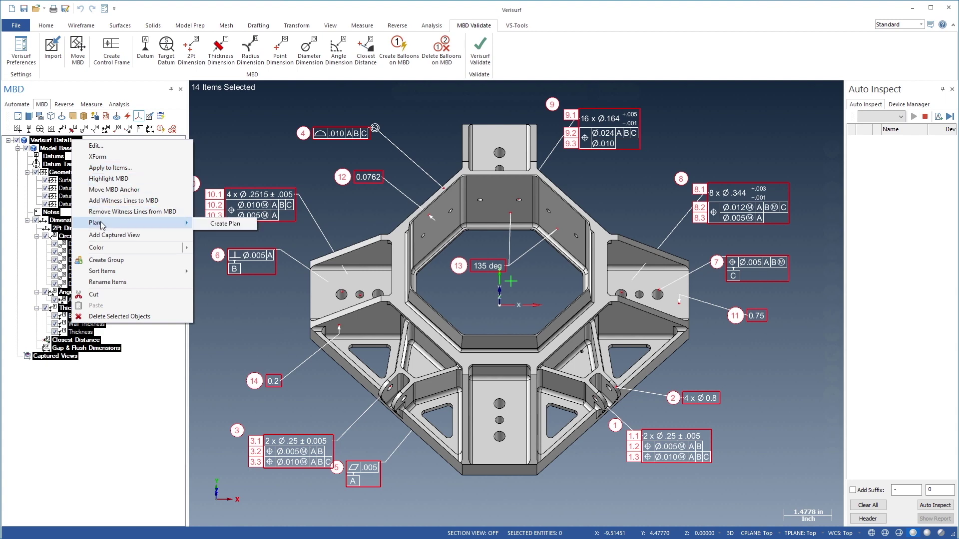
click(205, 224)
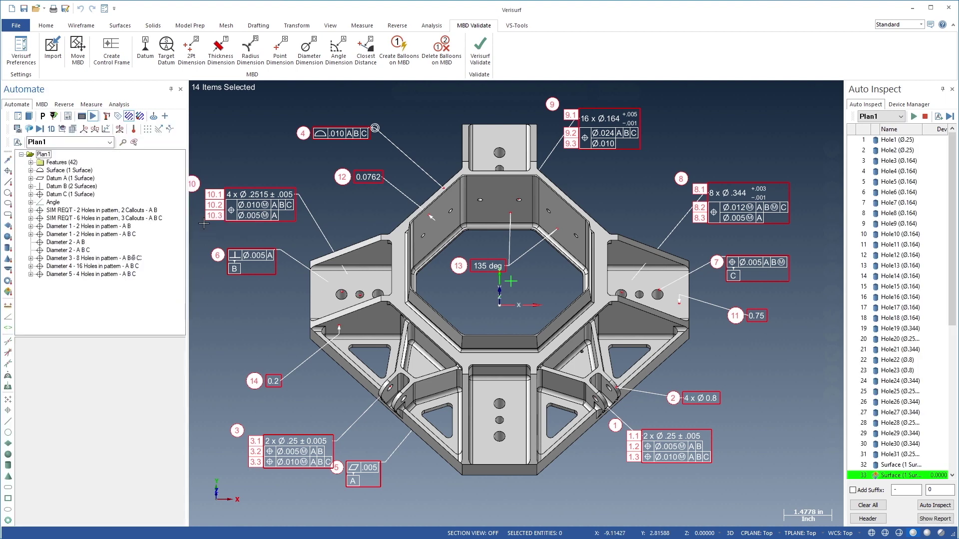
click(114, 274)
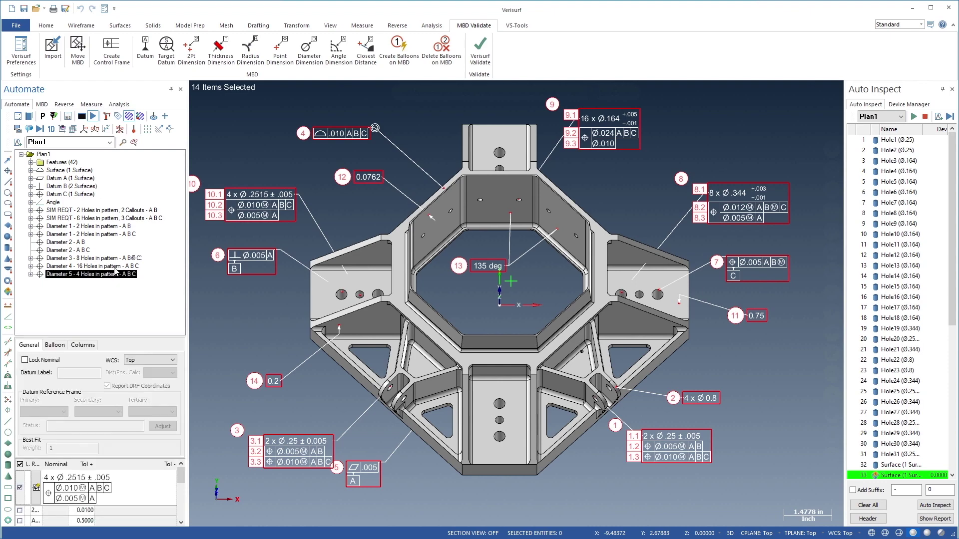
key(Up)
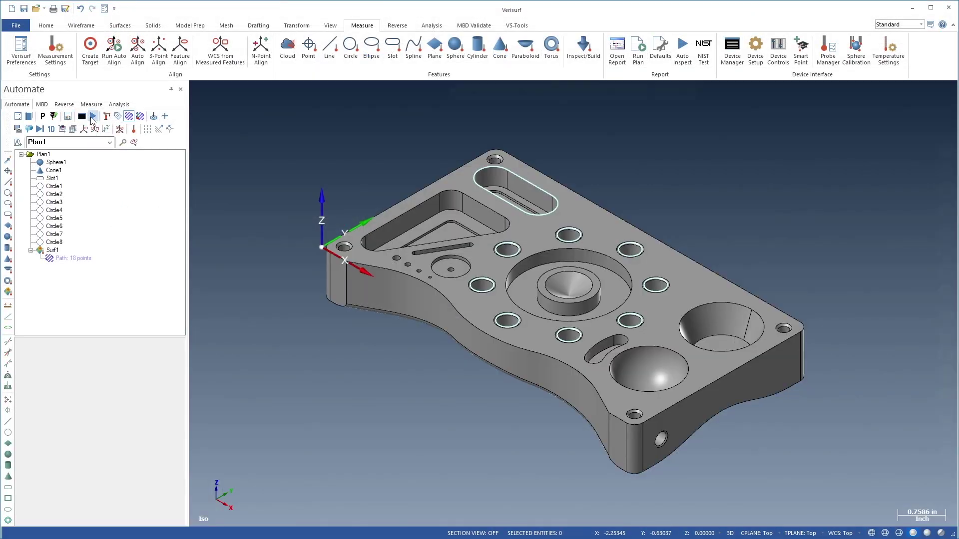
- Run Plan1 of the demo part in Auto Inspect and review the measurements in its PDF report
click(92, 117)
click(913, 105)
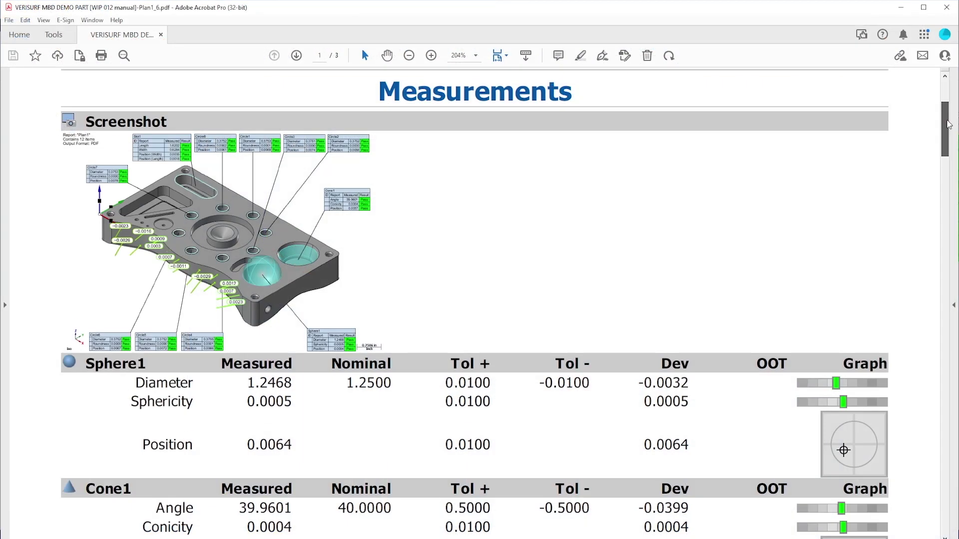
scroll(950, 137, down, 3)
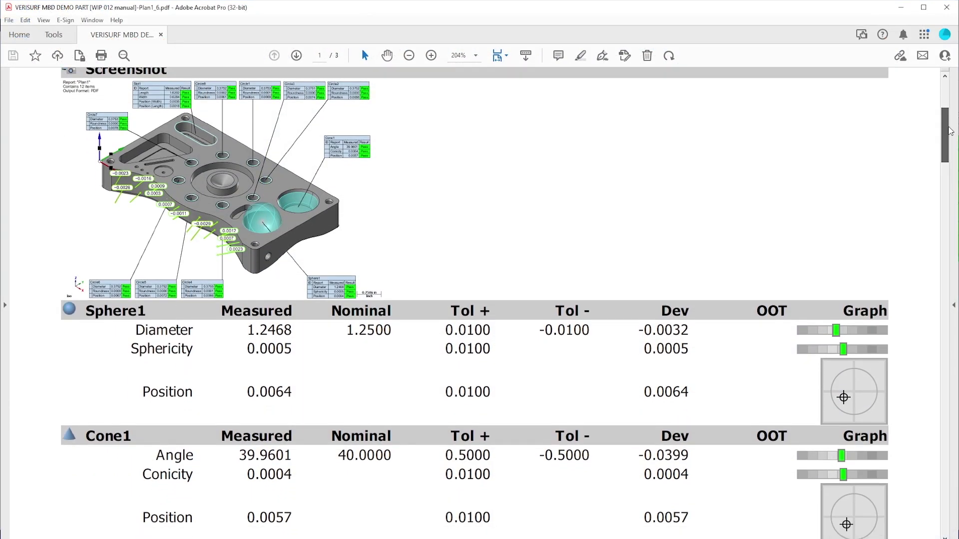
scroll(950, 136, down, 6)
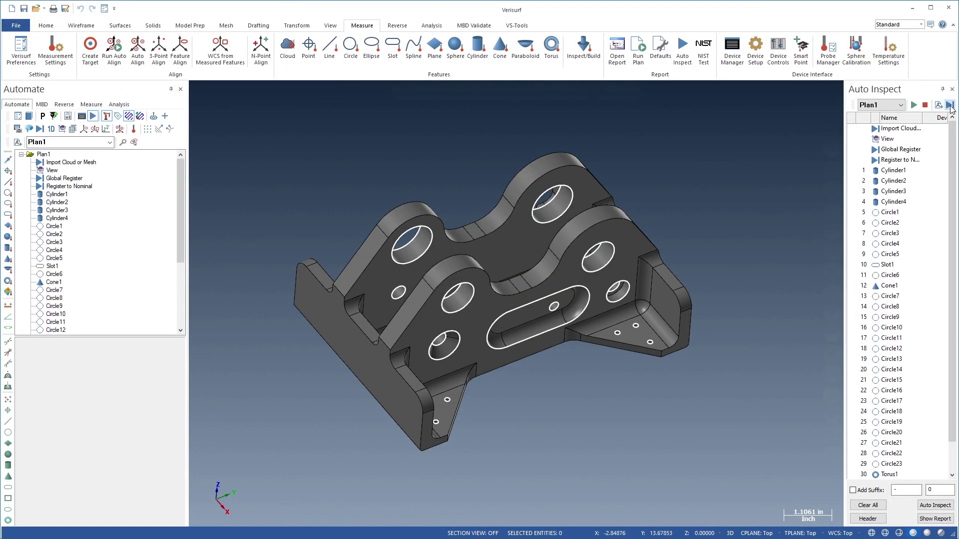
- Start the bracket's automated inspection plan and import the point cloud INCEPTRA_DEMO_PART.csv for it
click(950, 105)
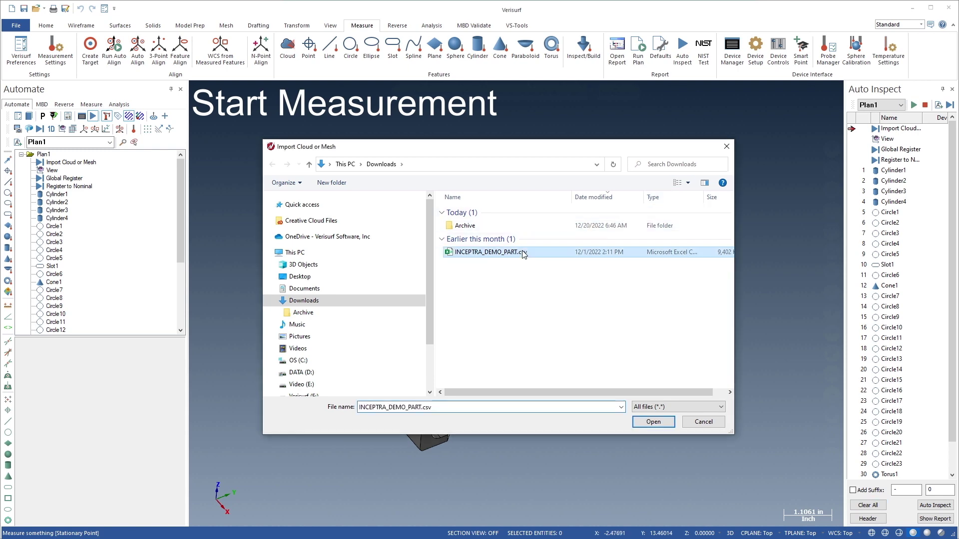
double_click(460, 252)
key(Return)
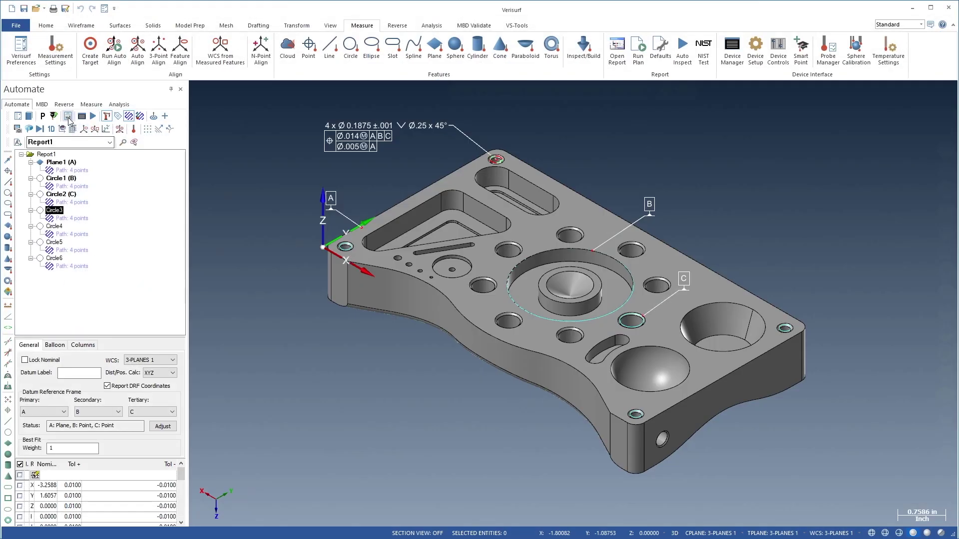
- In the Report Manager for Report1, check Circle3's reported properties and create a position control from Circle3, Circle4, Circle5 and Circle6
click(68, 117)
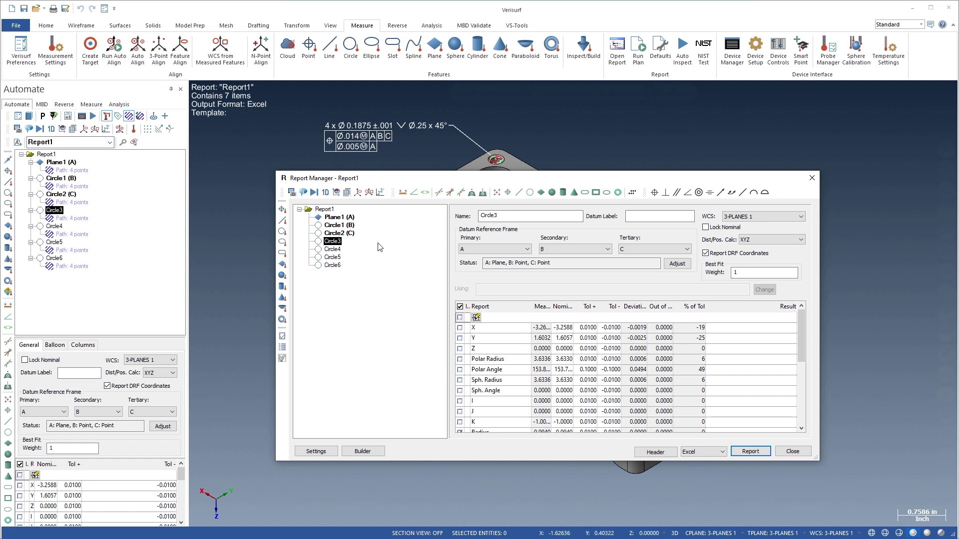
click(802, 391)
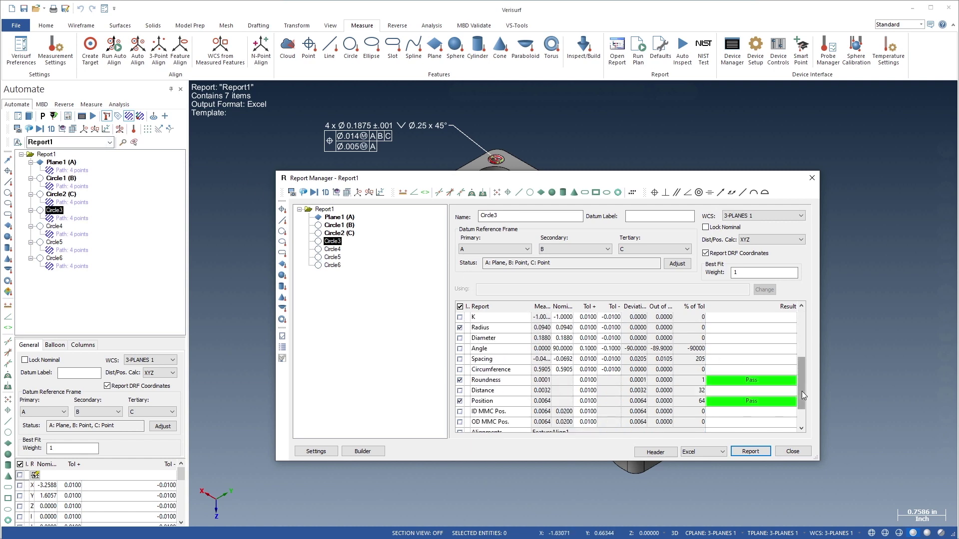
shift+click(332, 265)
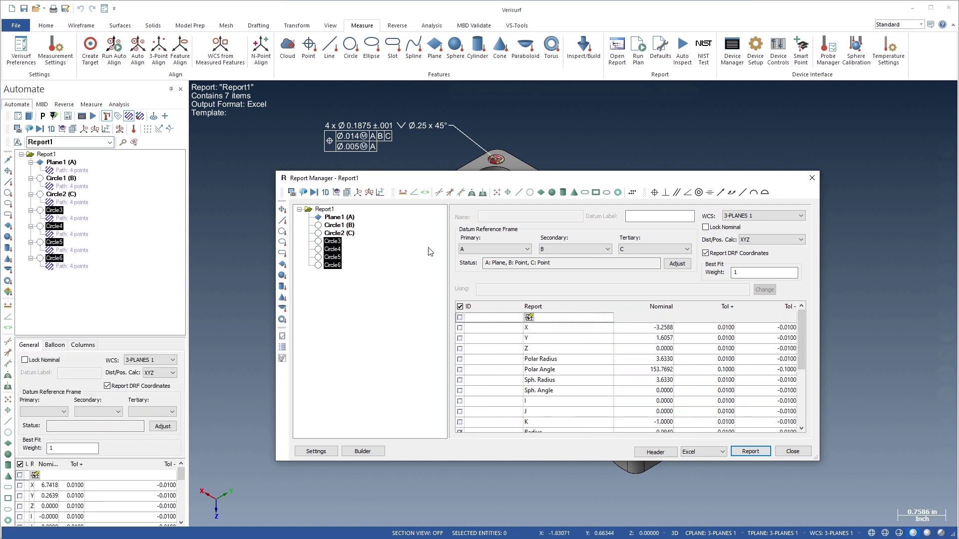
click(657, 192)
click(339, 276)
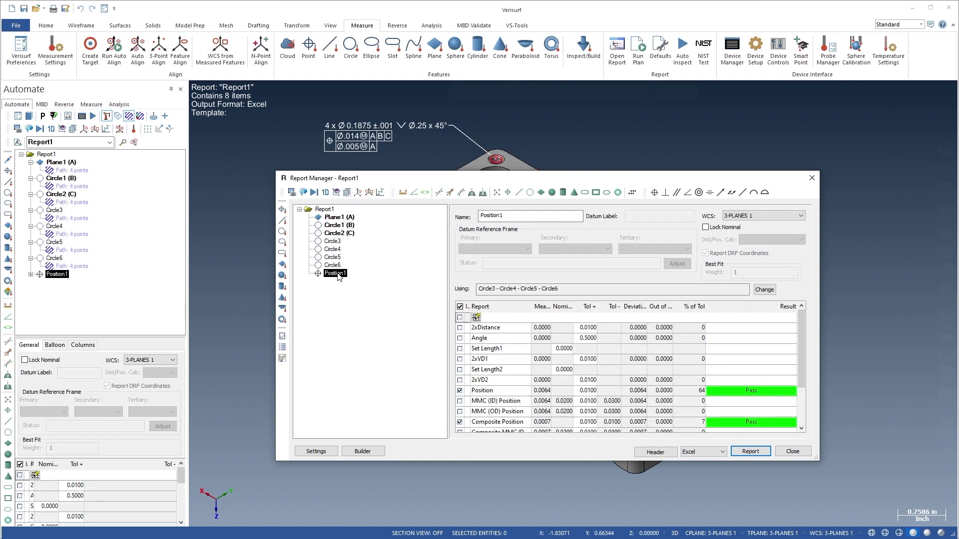
- Add a traceability item directly after Circle3 in Report1
click(333, 242)
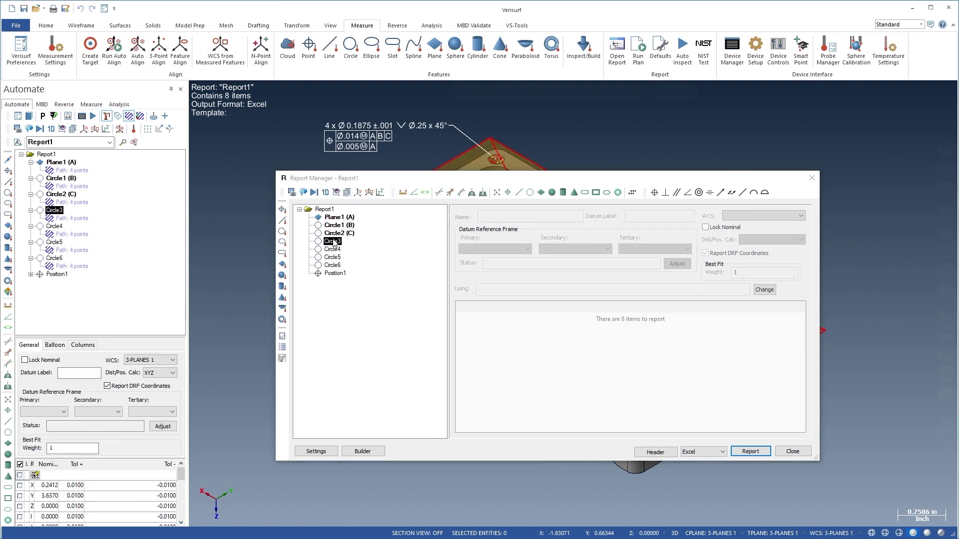
click(631, 192)
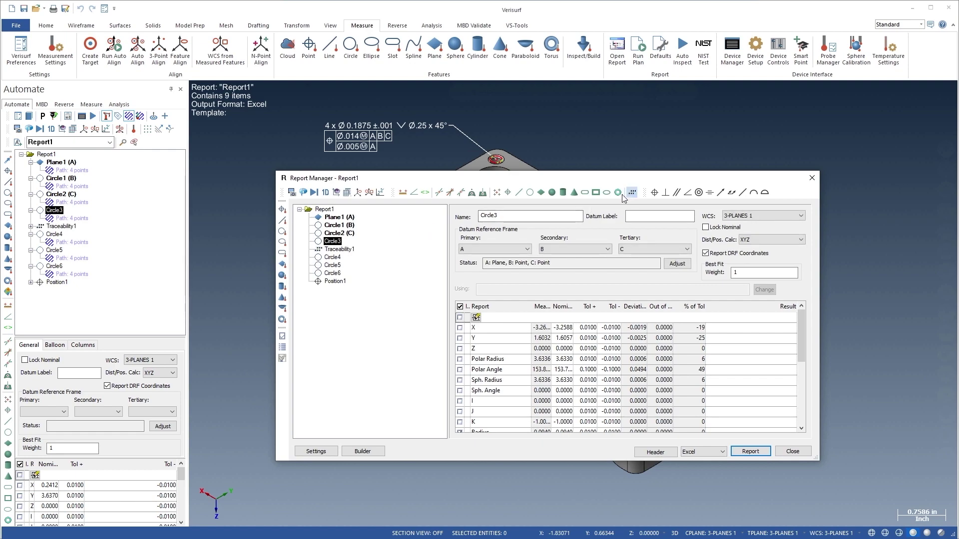